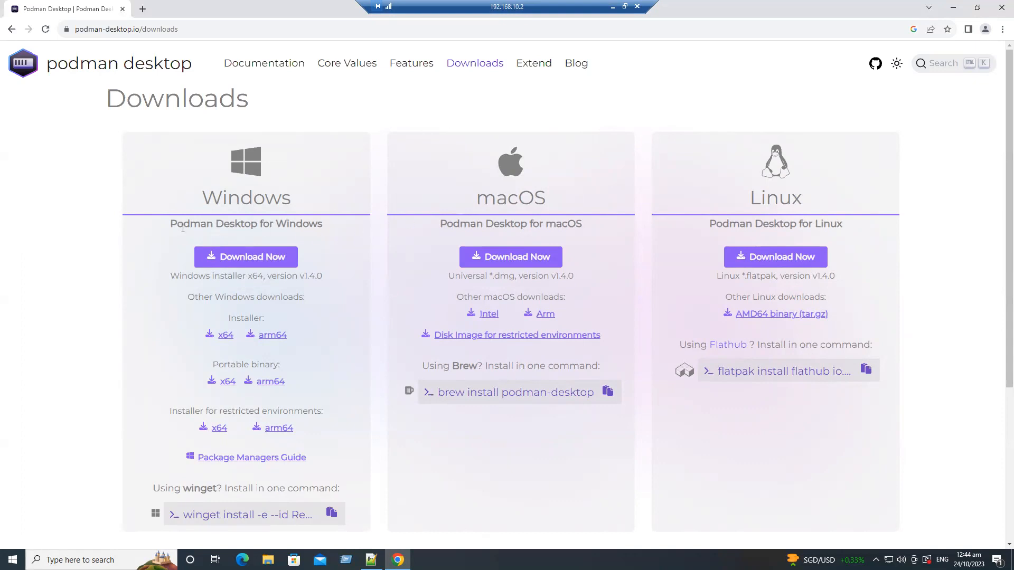
Download the Podman Desktop 1.4.0 Windows x64 installer and run it, letting setup close the running instance
{"action": "left_click", "coordinate": [253, 257]}
{"action": "left_click", "coordinate": [950, 29]}
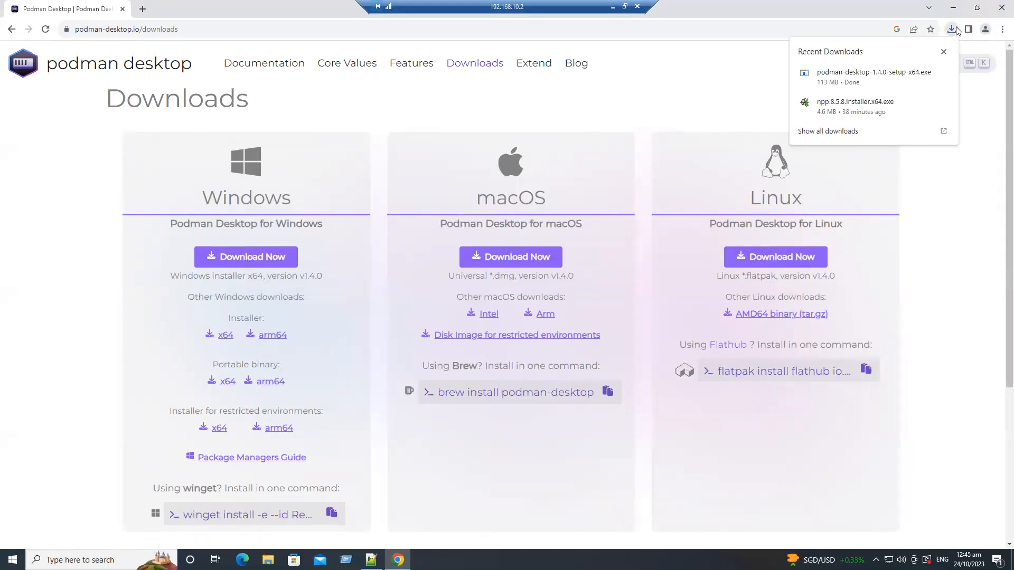
{"action": "right_click", "coordinate": [836, 78]}
{"action": "left_click", "coordinate": [863, 83]}
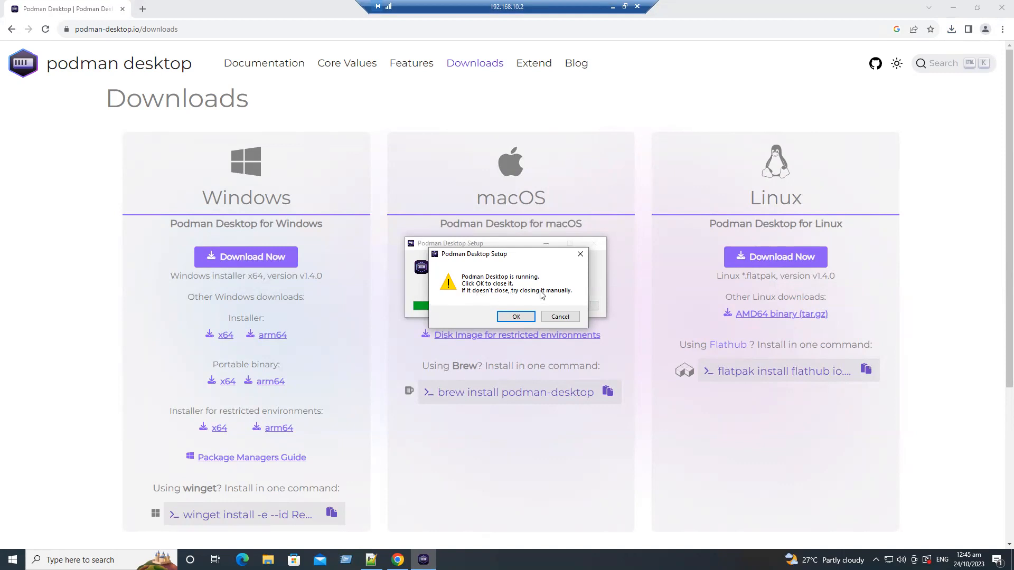
{"action": "left_click", "coordinate": [517, 317]}
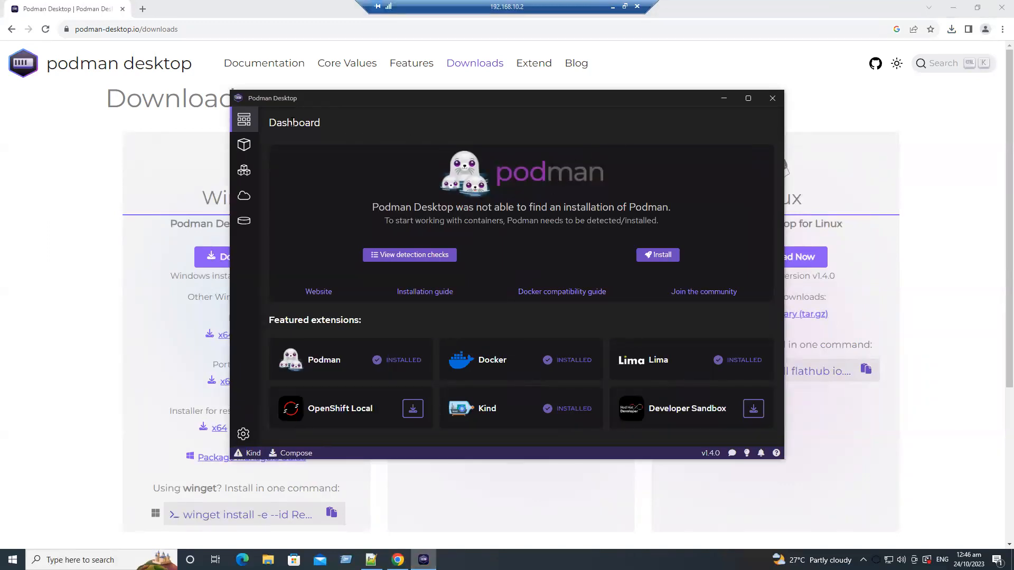
Start the Podman installation from the Podman Desktop dashboard
{"action": "left_click", "coordinate": [748, 98]}
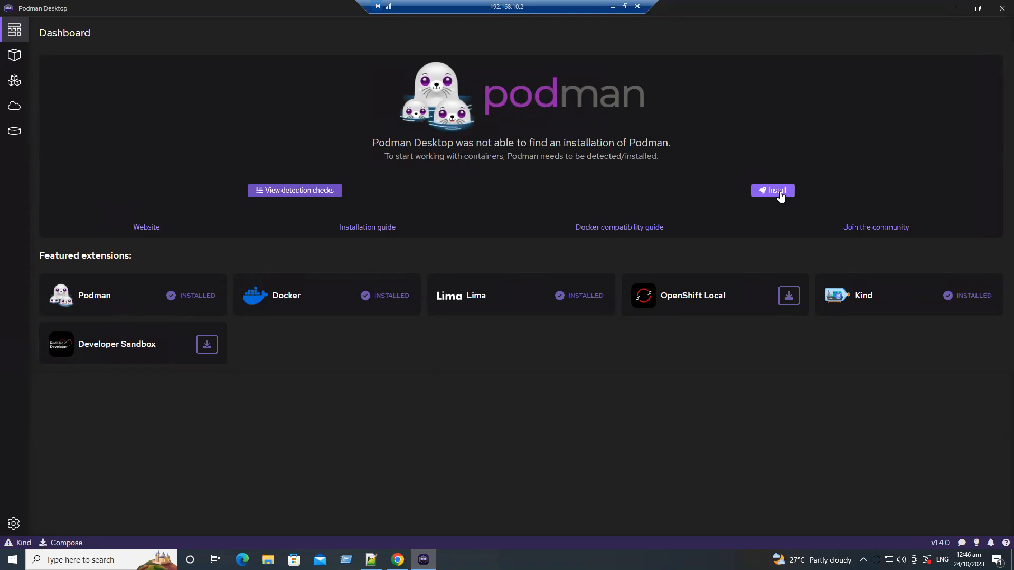
{"action": "left_click", "coordinate": [977, 9]}
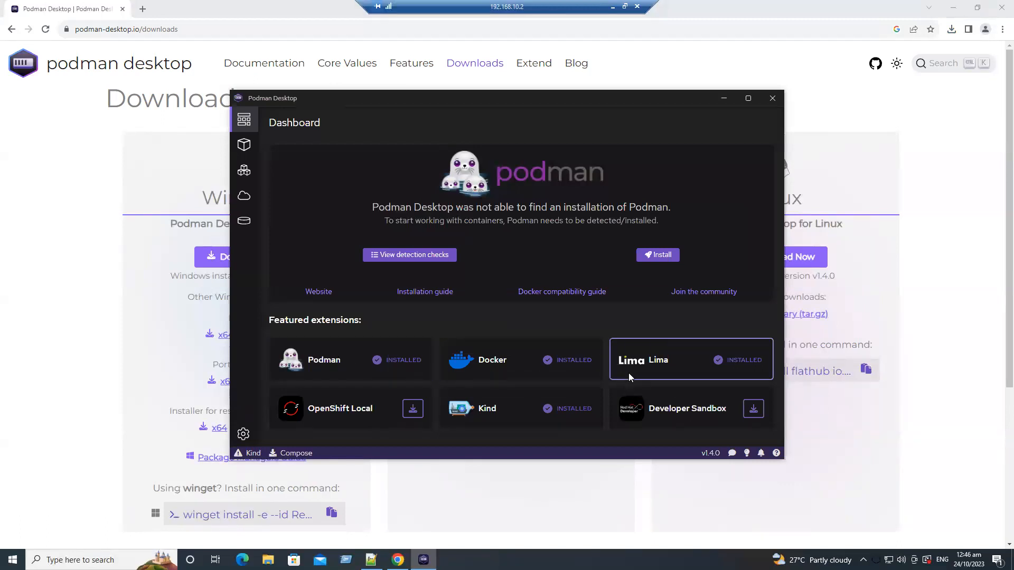
{"action": "mouse_move", "coordinate": [628, 373]}
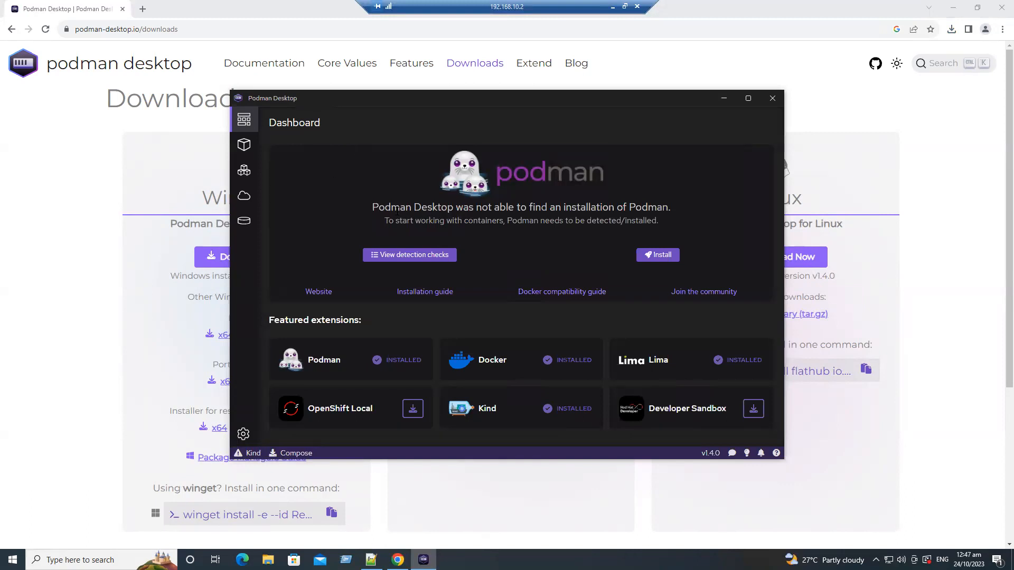
{"action": "left_click_drag", "start_coordinate": [390, 207], "coordinate": [656, 207]}
{"action": "left_click", "coordinate": [709, 229]}
{"action": "left_click", "coordinate": [661, 256]}
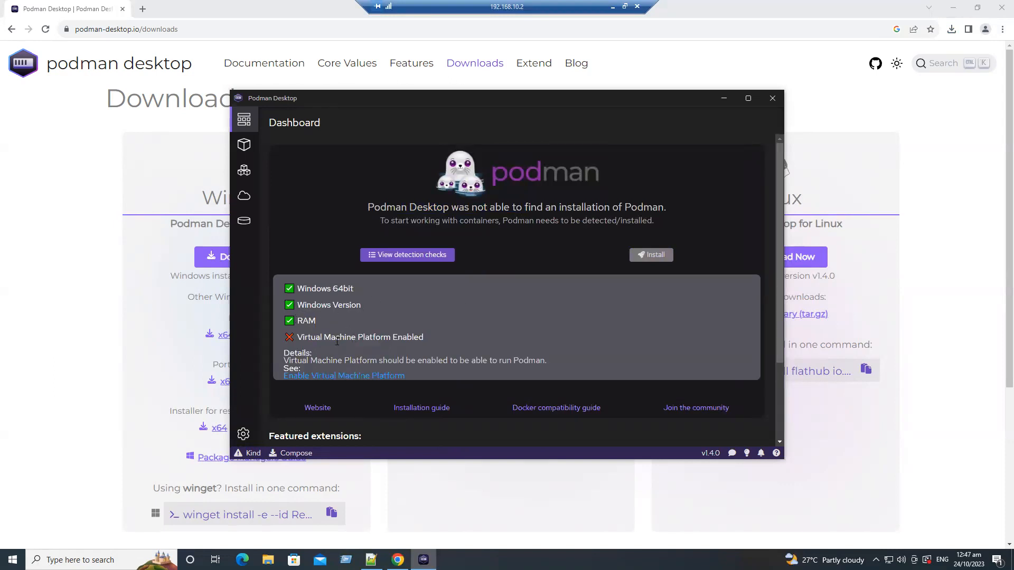
Open the external instructions for enabling Virtual Machine Platform from the failed installation check
{"action": "left_click_drag", "start_coordinate": [307, 337], "coordinate": [423, 334]}
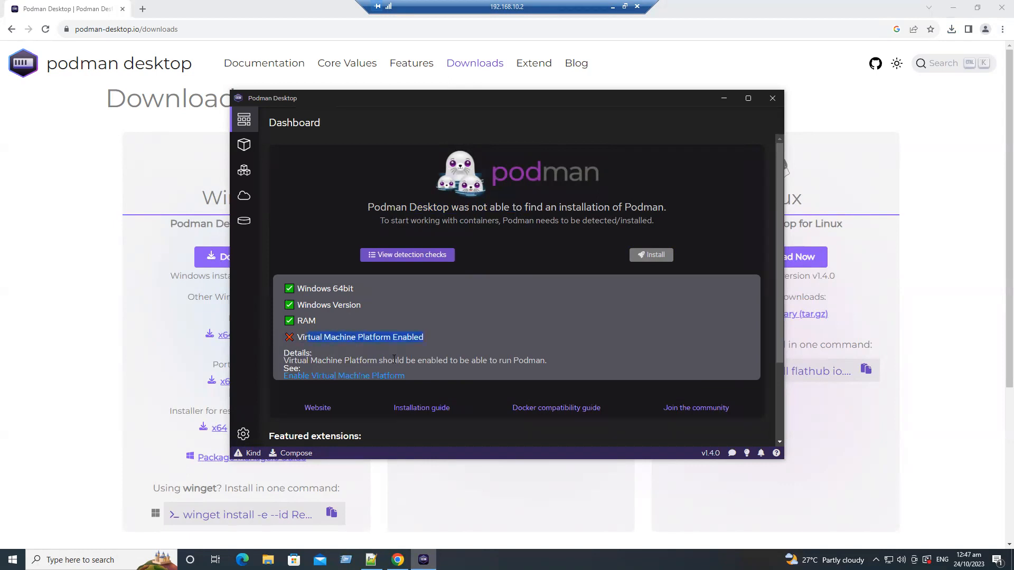
{"action": "scroll", "coordinate": [388, 359], "scroll_direction": "down", "scroll_amount": 1}
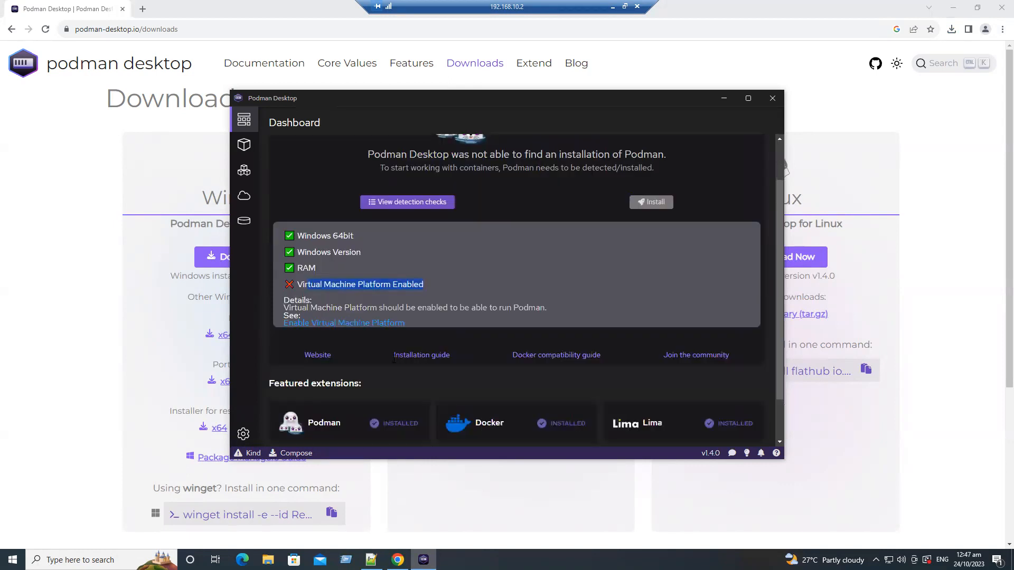
{"action": "left_click", "coordinate": [320, 324]}
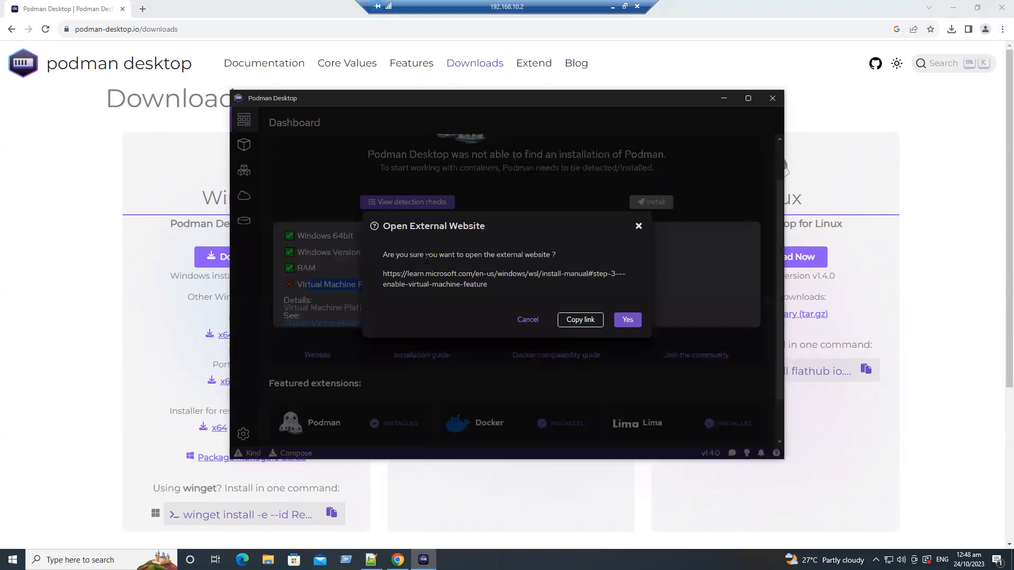
{"action": "left_click", "coordinate": [633, 327]}
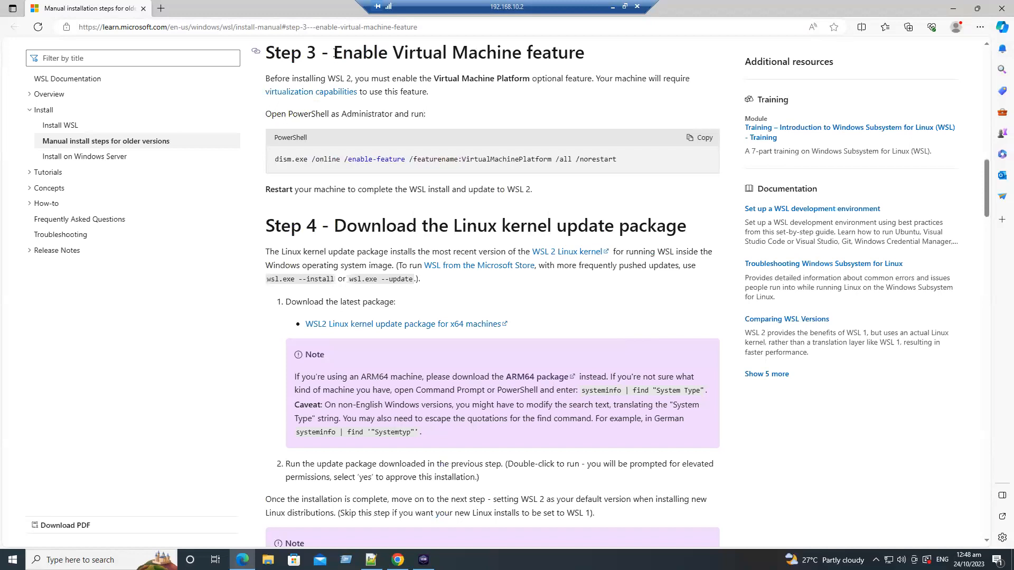
Copy the Step 3 dism.exe command for enabling the Virtual Machine feature, and minimize the browser window
{"action": "left_click_drag", "start_coordinate": [333, 52], "coordinate": [585, 53]}
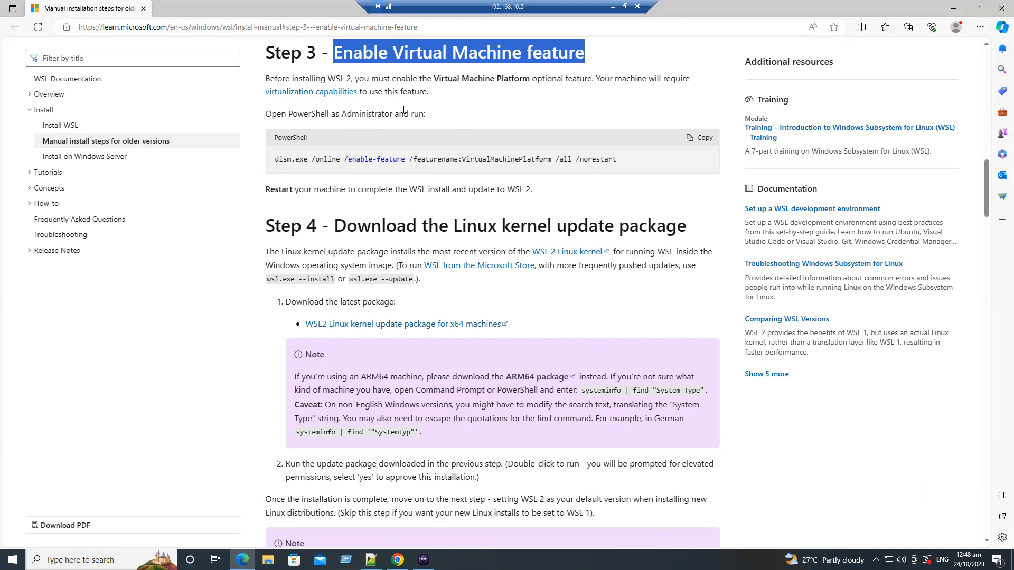
{"action": "left_click", "coordinate": [696, 144]}
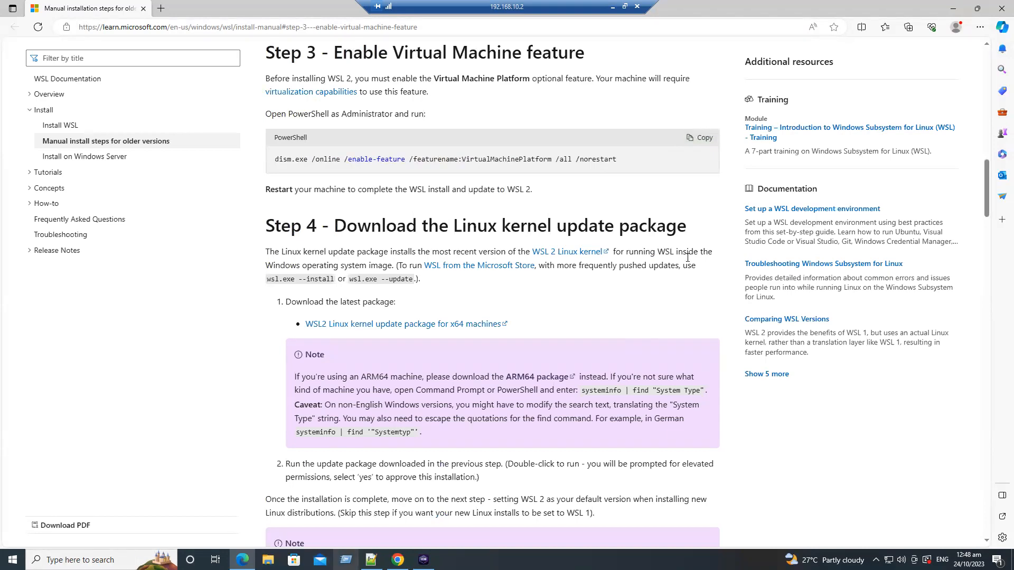
{"action": "left_click", "coordinate": [945, 9]}
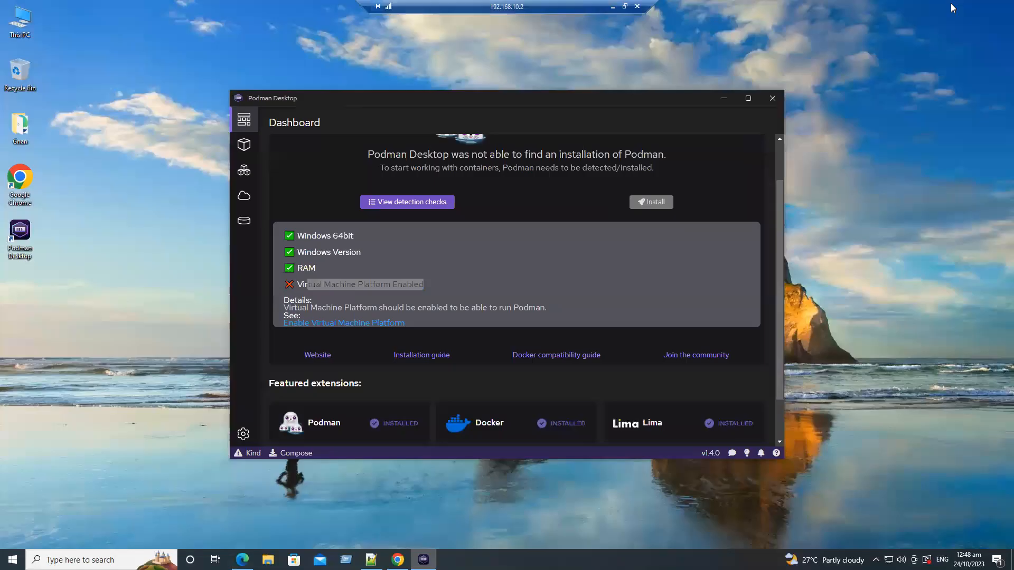
Create a desktop shortcut to the command prompt, named cmd
{"action": "right_click", "coordinate": [93, 233]}
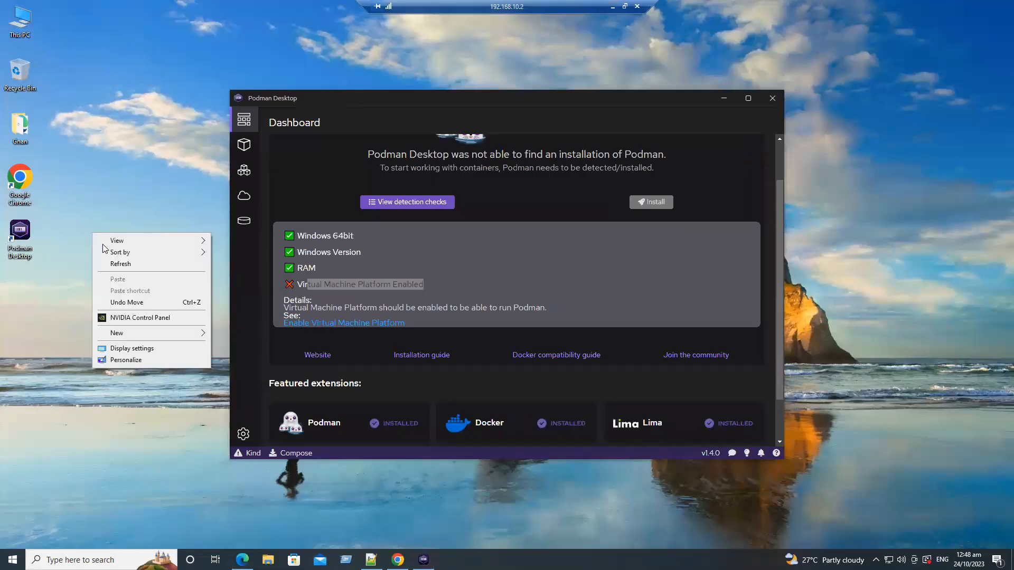
{"action": "mouse_move", "coordinate": [148, 339]}
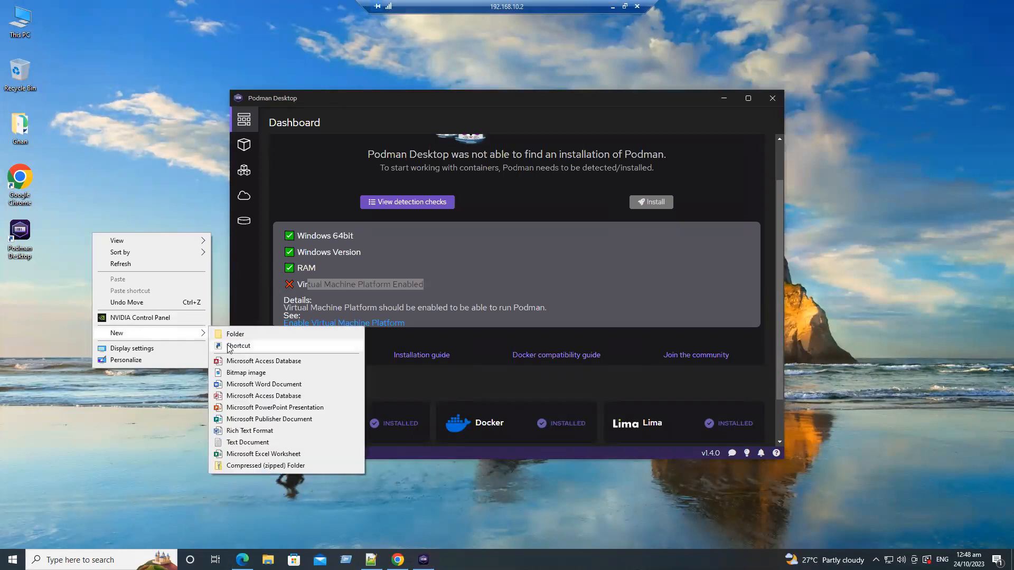
{"action": "left_click", "coordinate": [227, 344]}
{"action": "type", "text": "cmd.exe"}
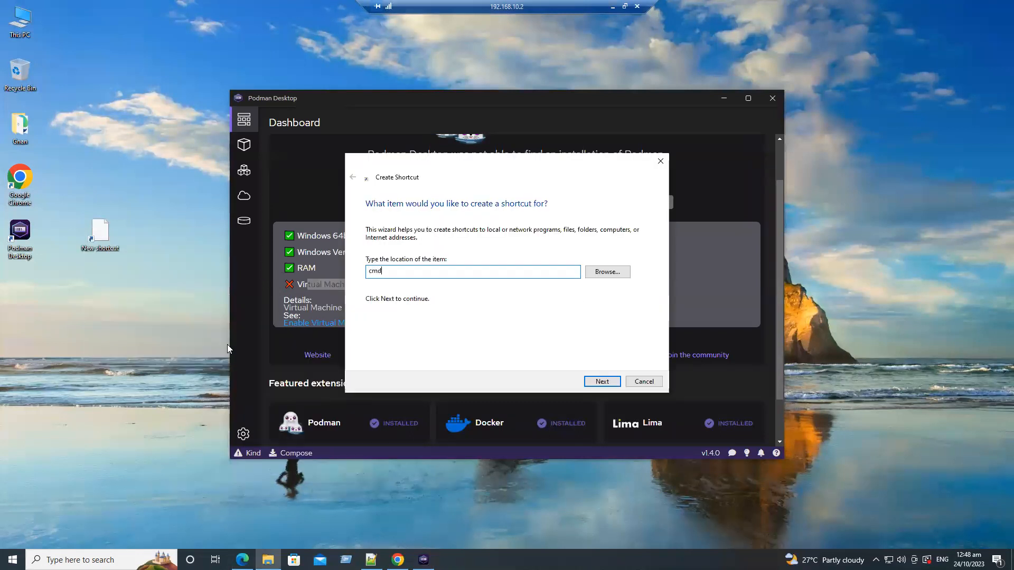
{"action": "key", "text": "Return"}
{"action": "key", "text": "Return"}
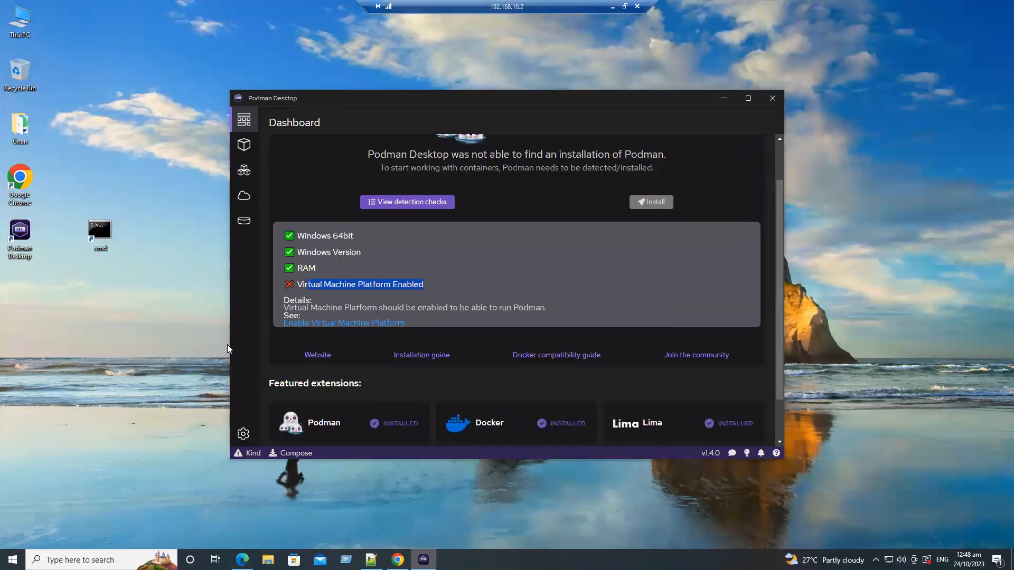
Open the cmd desktop shortcut as administrator and approve the elevation request
{"action": "double_click", "coordinate": [100, 234]}
{"action": "right_click", "coordinate": [103, 244]}
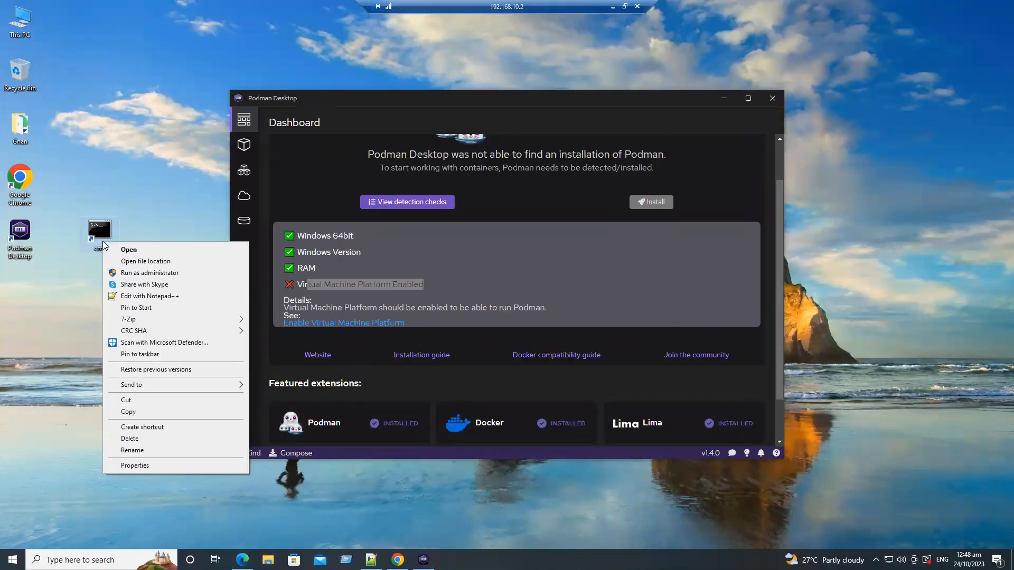
{"action": "left_click", "coordinate": [144, 273]}
{"action": "left_click", "coordinate": [438, 343]}
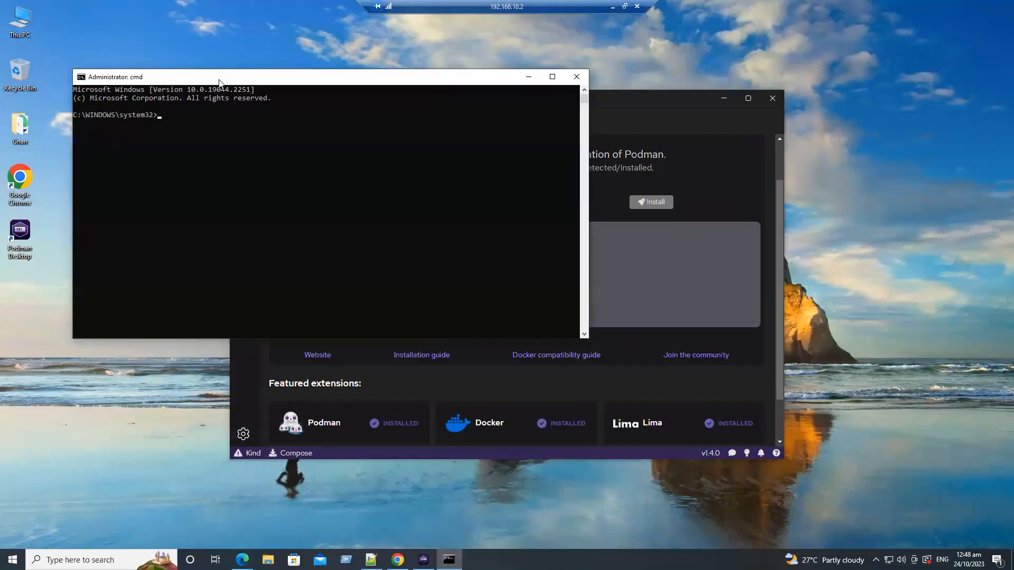
Set the command prompt window's font size to 24
{"action": "right_click", "coordinate": [245, 80]}
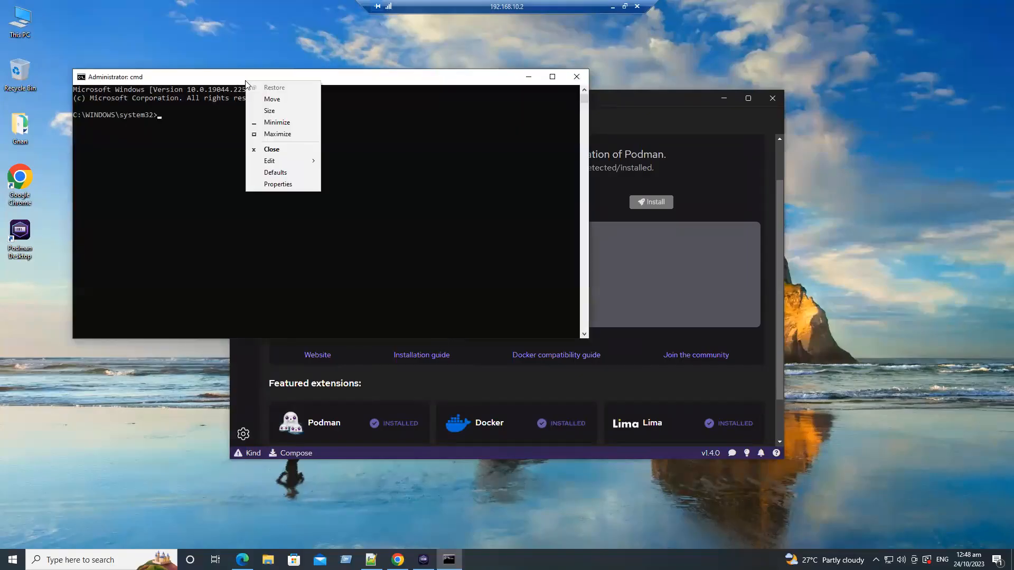
{"action": "left_click", "coordinate": [278, 184]}
{"action": "left_click", "coordinate": [125, 105]}
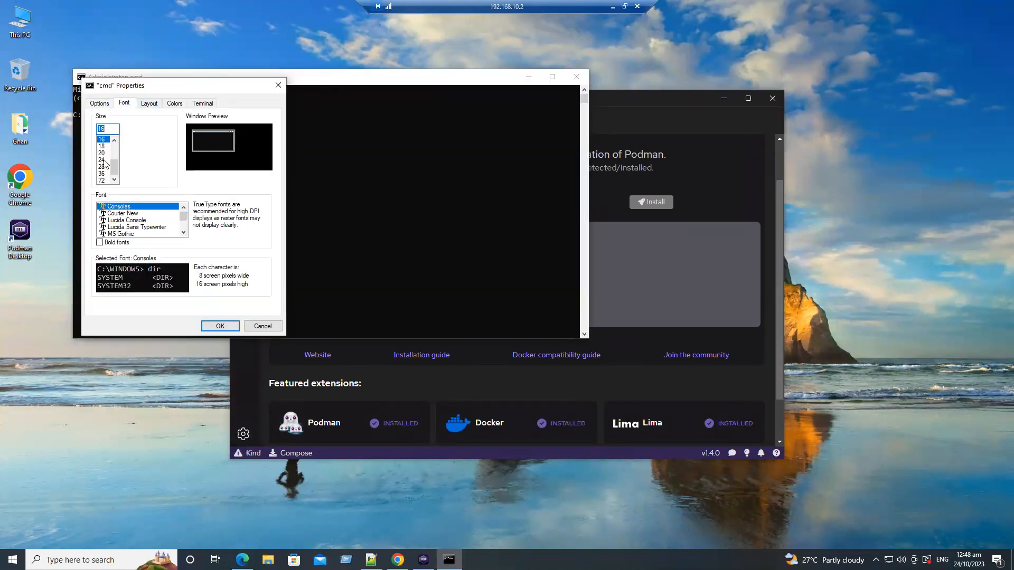
{"action": "left_click", "coordinate": [104, 160]}
{"action": "left_click", "coordinate": [221, 326]}
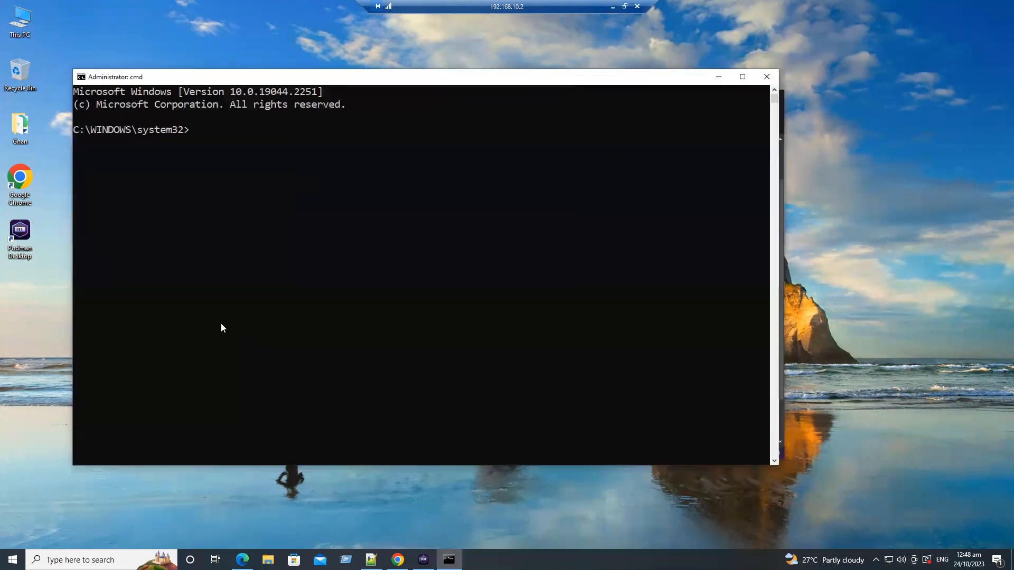
Run "dism.exe /online /enable-feature /featurename:VirtualMachinePlatform /all /norestart" in the administrator prompt, checking it against the Microsoft instructions
{"action": "key", "text": "ctrl+v"}
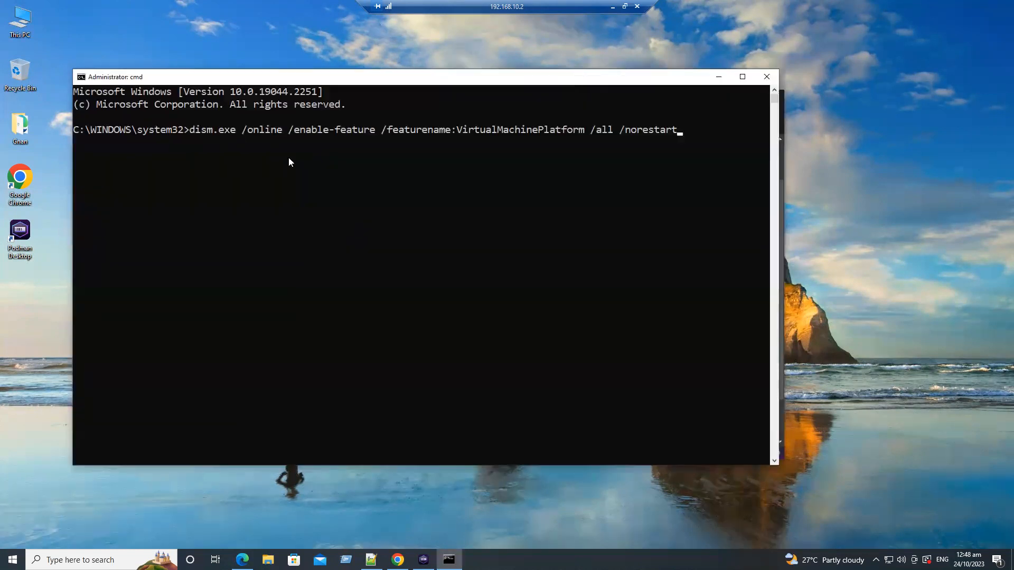
{"action": "left_click", "coordinate": [397, 560]}
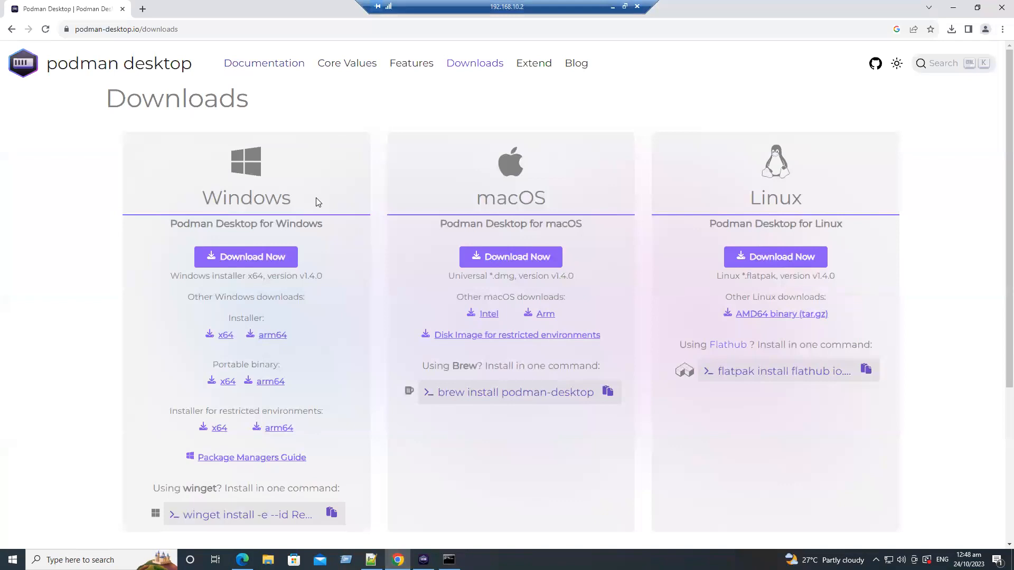
{"action": "left_click", "coordinate": [242, 559]}
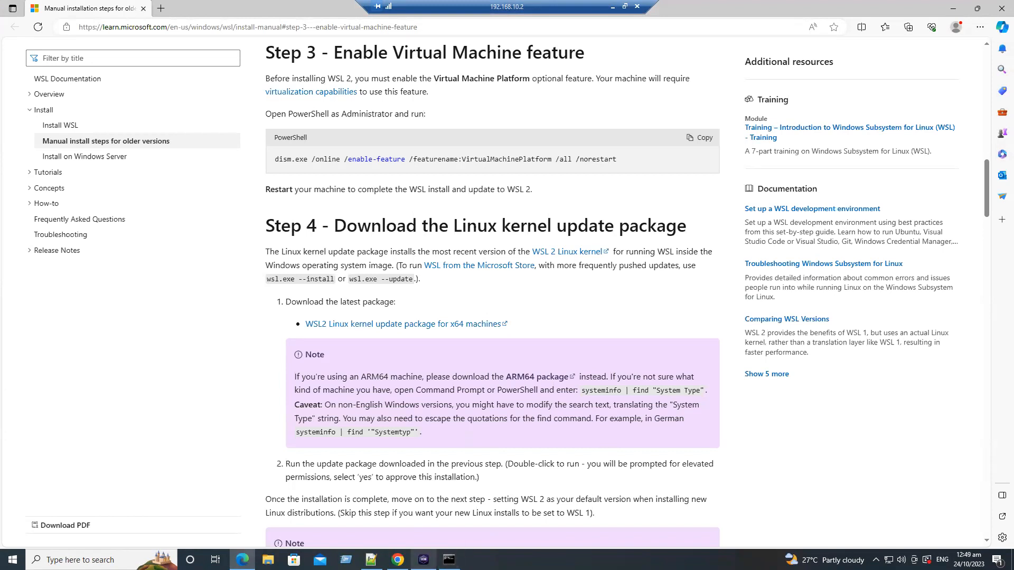
{"action": "left_click", "coordinate": [449, 560]}
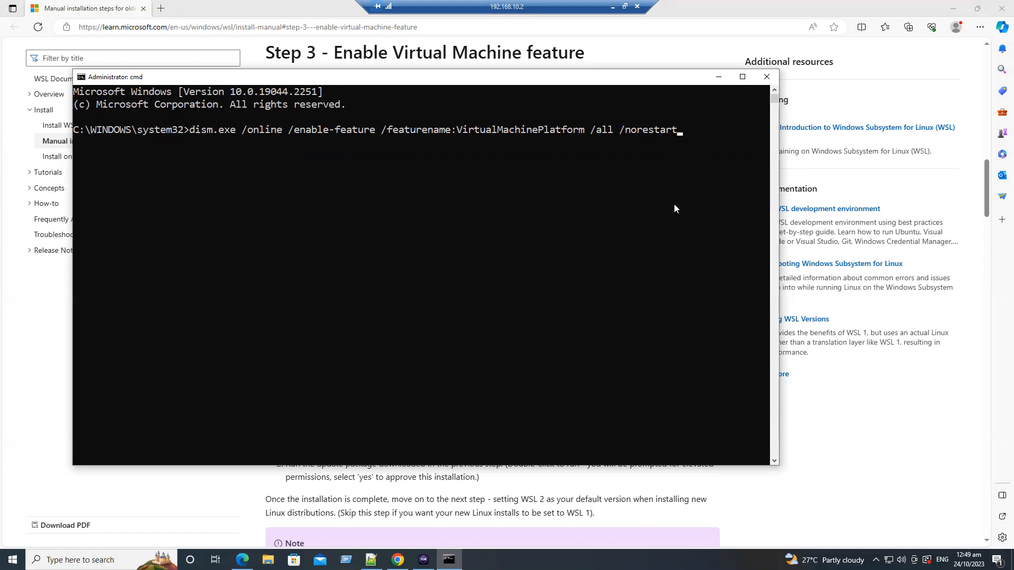
{"action": "key", "text": "Return"}
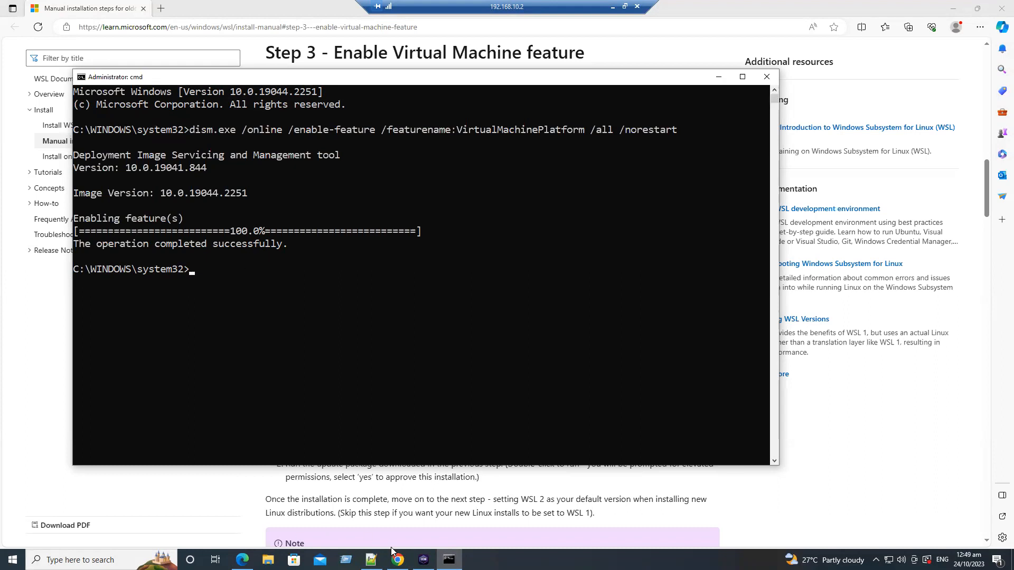
Review the detection checks in Podman Desktop and reopen the instructions for enabling Virtual Machine Platform
{"action": "left_click", "coordinate": [423, 560]}
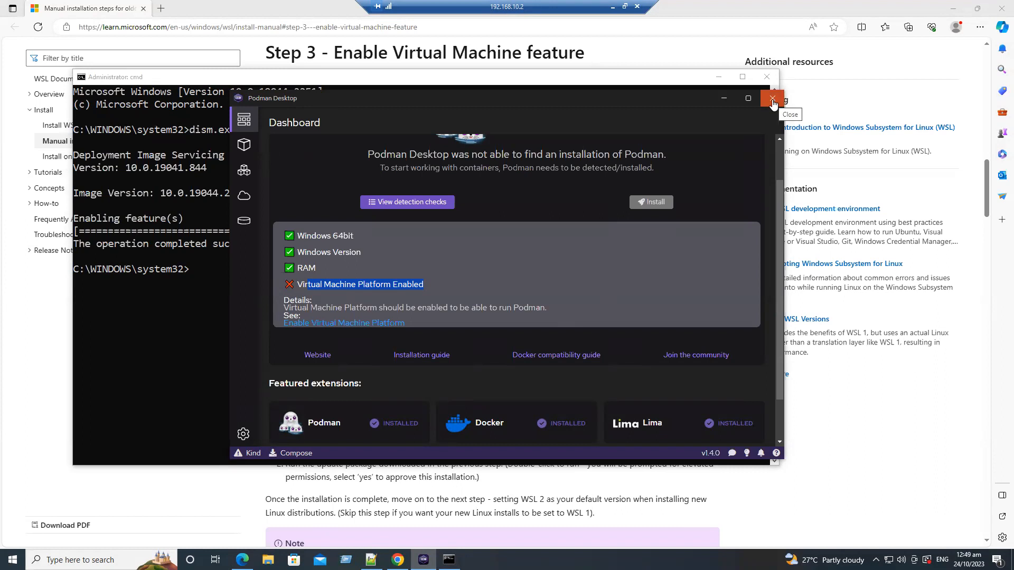
{"action": "left_click", "coordinate": [411, 205]}
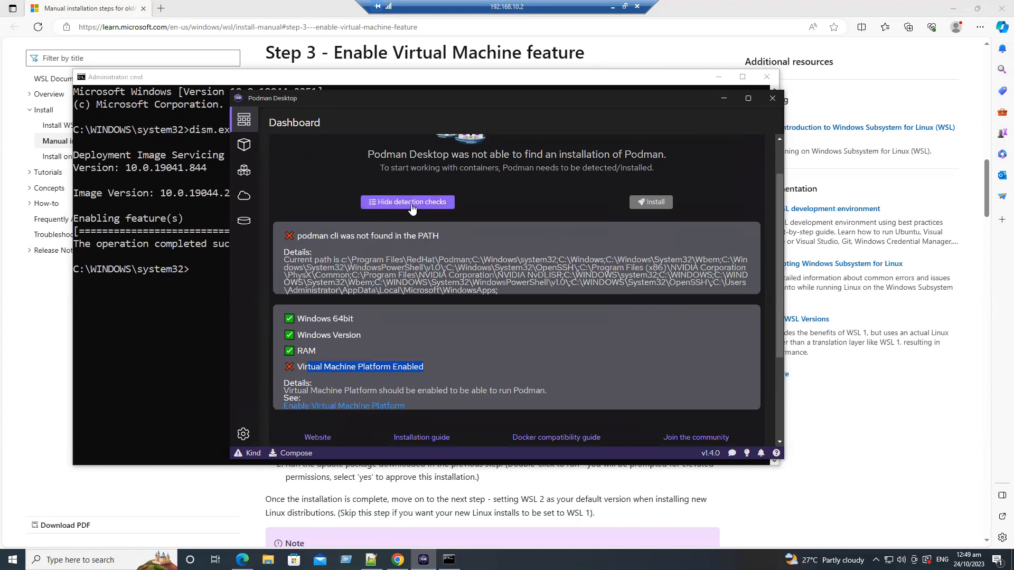
{"action": "left_click", "coordinate": [413, 206]}
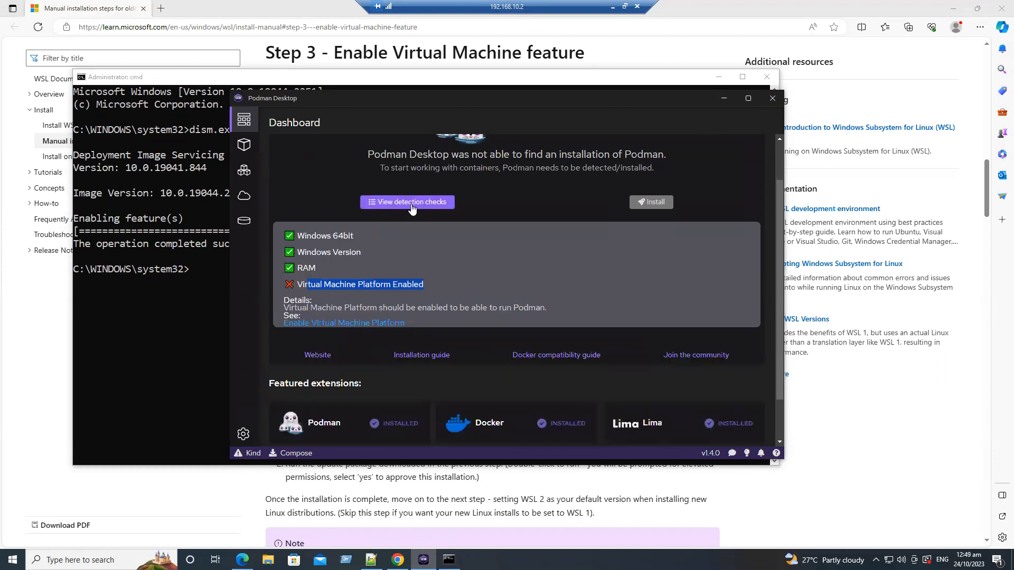
{"action": "left_click", "coordinate": [352, 326]}
{"action": "left_click", "coordinate": [629, 323]}
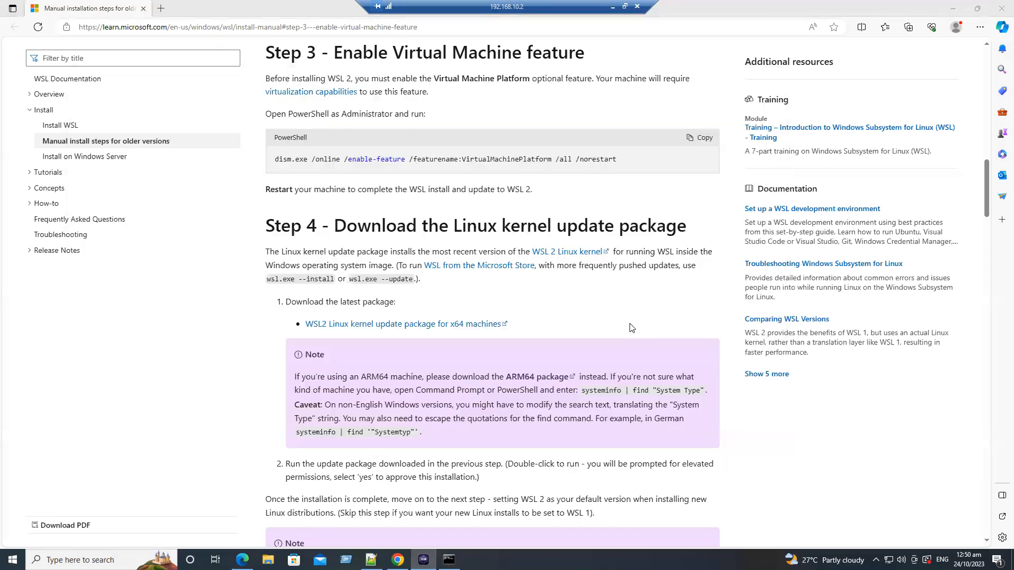
Close the Podman Desktop window and minimize the remaining windows to reveal the desktop
{"action": "left_click", "coordinate": [953, 8]}
{"action": "left_click", "coordinate": [772, 98]}
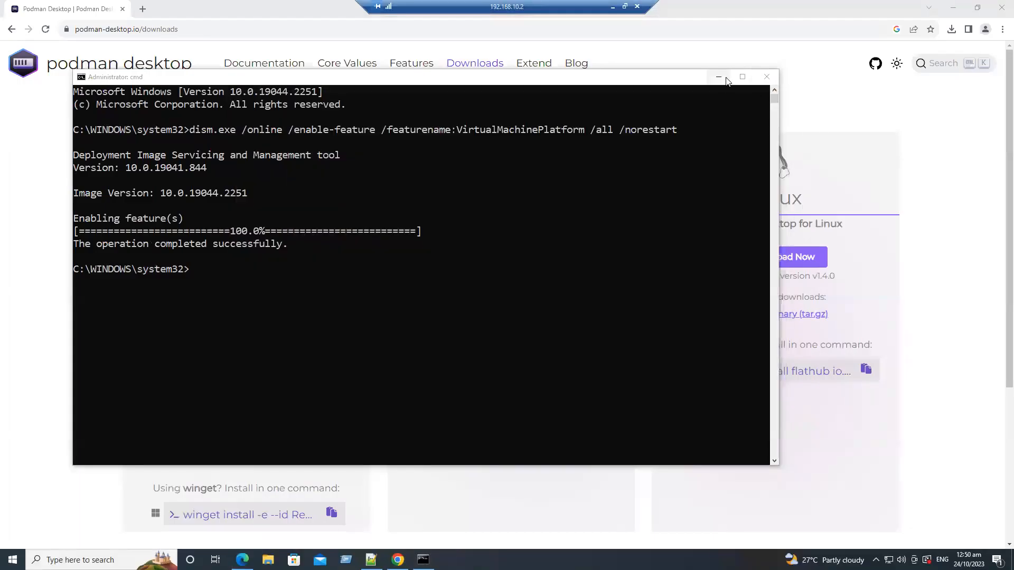
{"action": "left_click", "coordinate": [845, 66]}
{"action": "left_click", "coordinate": [953, 8]}
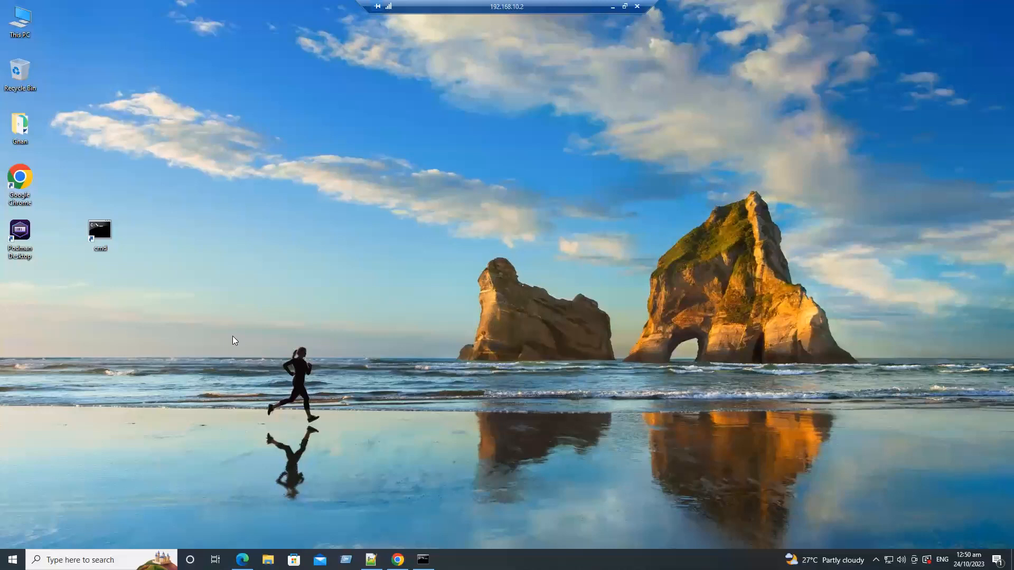
Launch Podman Desktop from the desktop as administrator and allow it to make changes to the device
{"action": "right_click", "coordinate": [18, 226]}
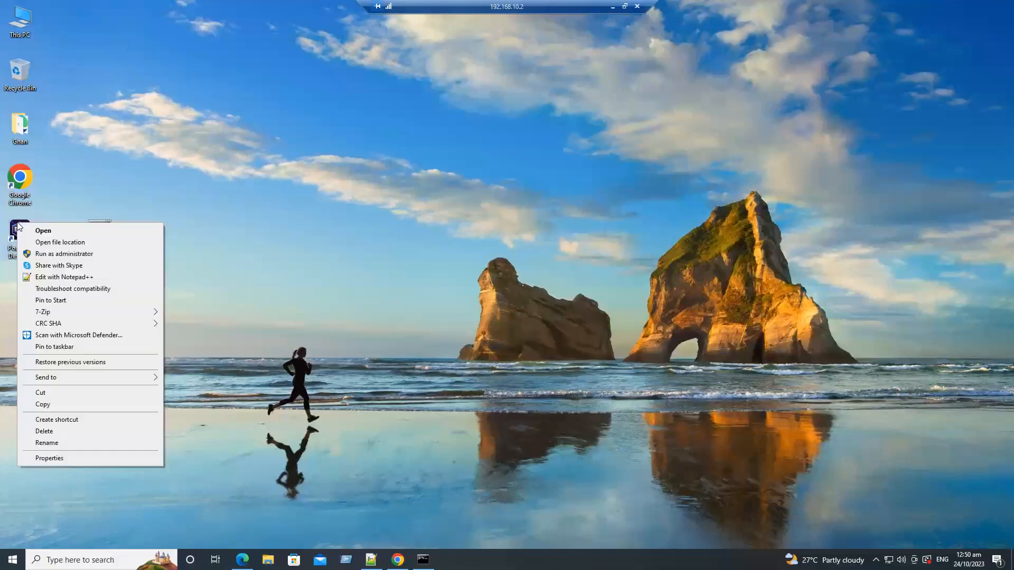
{"action": "left_click", "coordinate": [46, 255]}
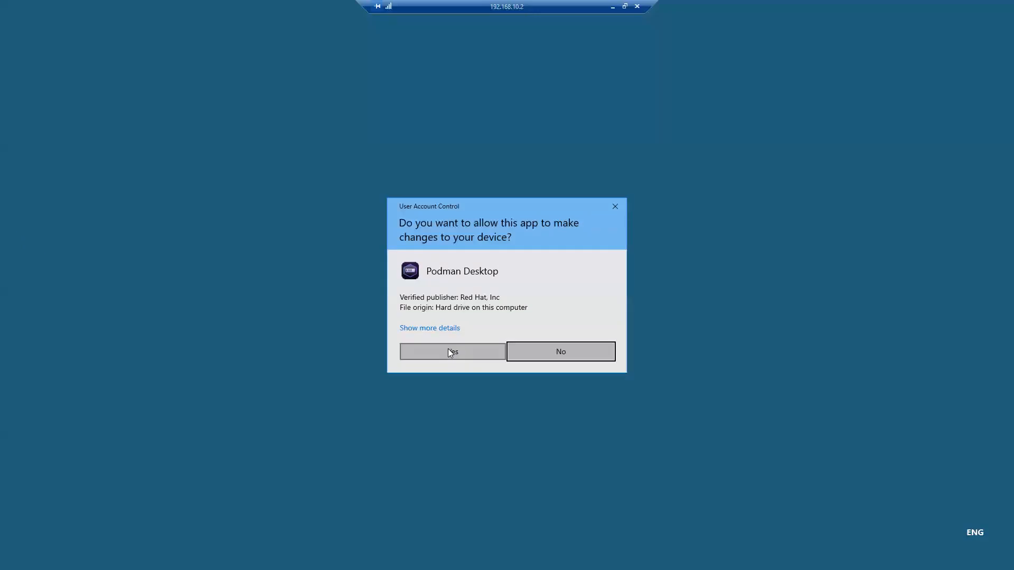
{"action": "left_click", "coordinate": [449, 351]}
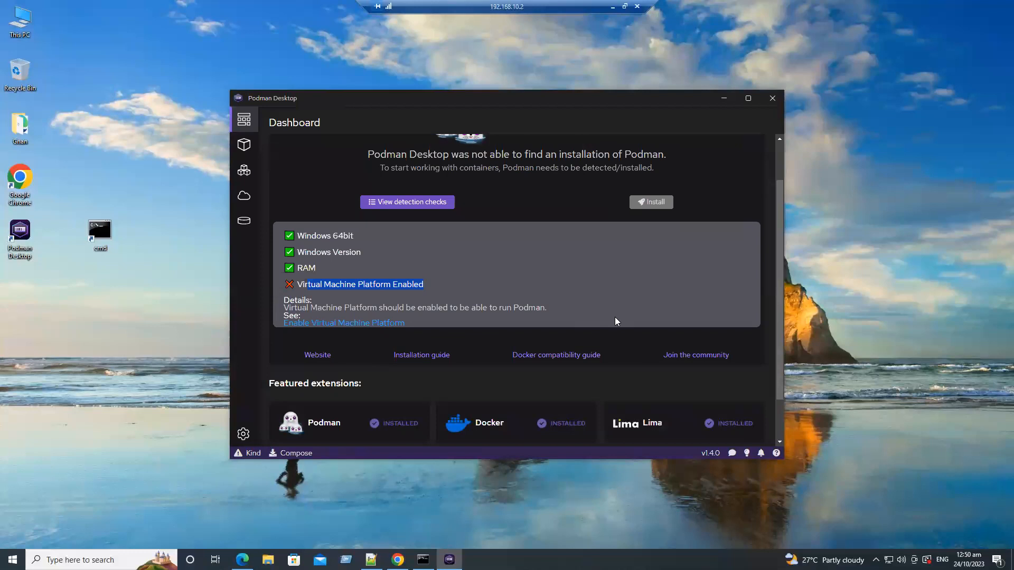
Look through the Containers, Pods, Images and Volumes pages in Podman Desktop, then return to the Dashboard
{"action": "left_click", "coordinate": [246, 153]}
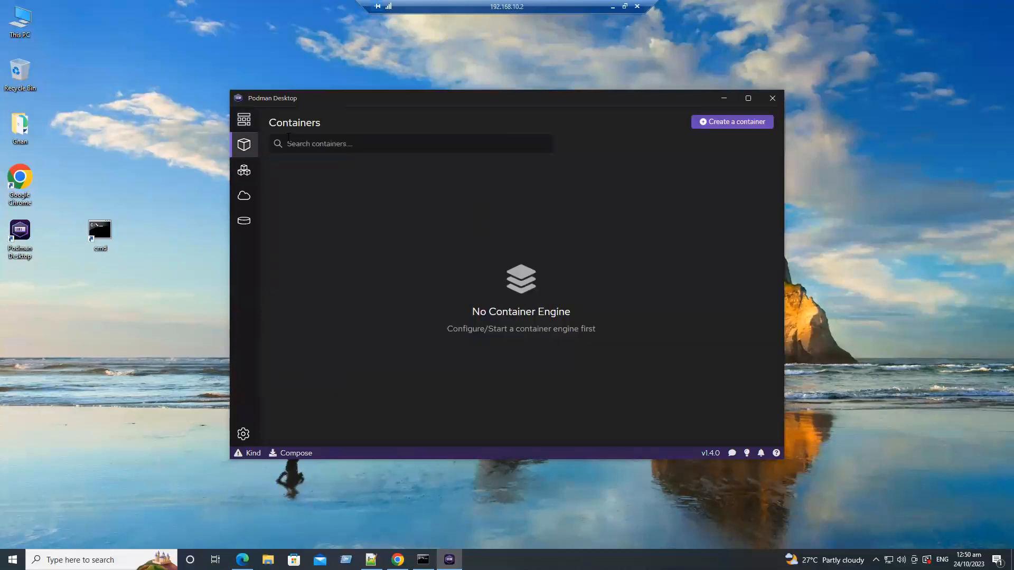
{"action": "left_click", "coordinate": [244, 170]}
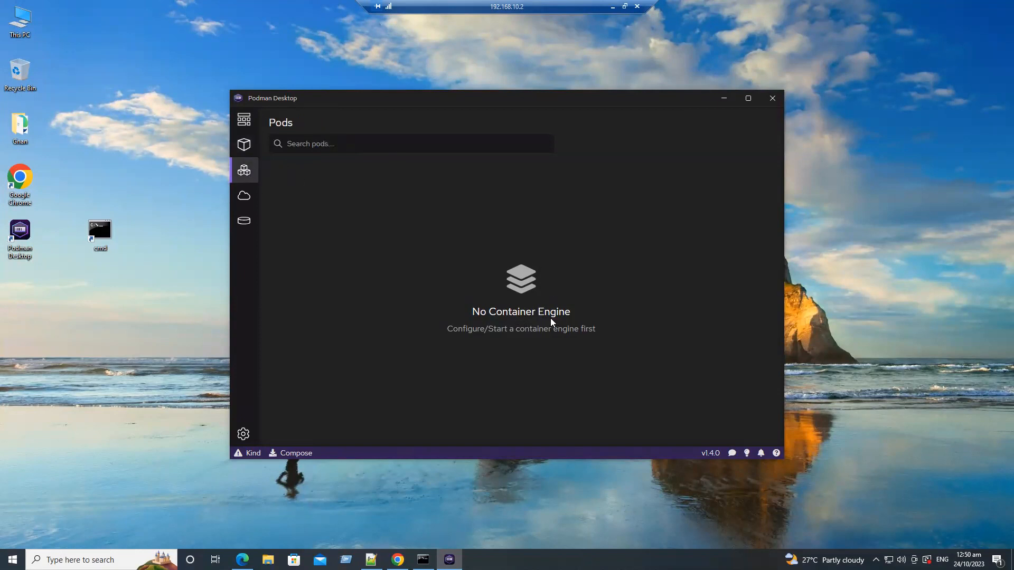
{"action": "left_click", "coordinate": [244, 196]}
{"action": "left_click", "coordinate": [244, 223]}
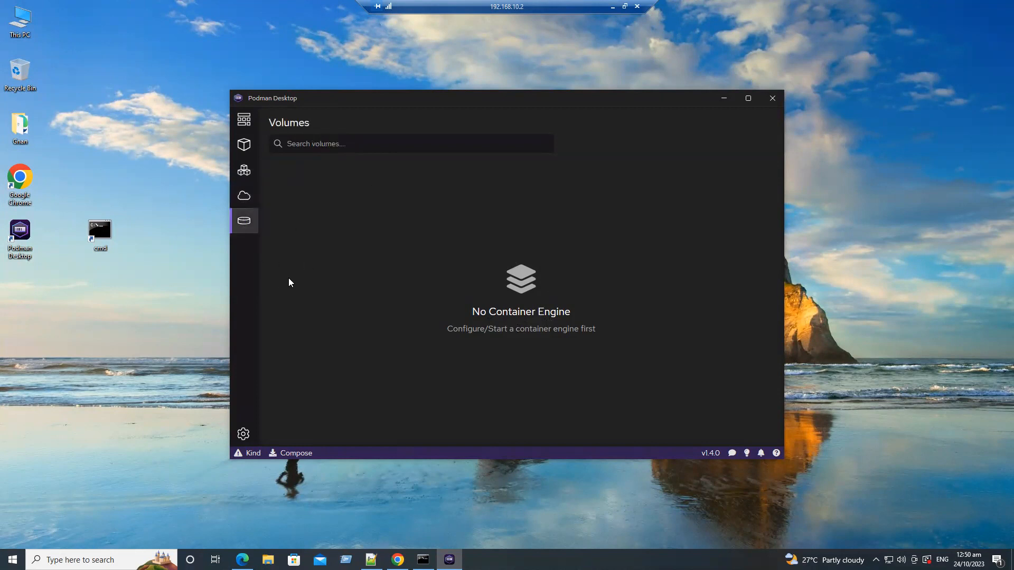
{"action": "left_click", "coordinate": [242, 127]}
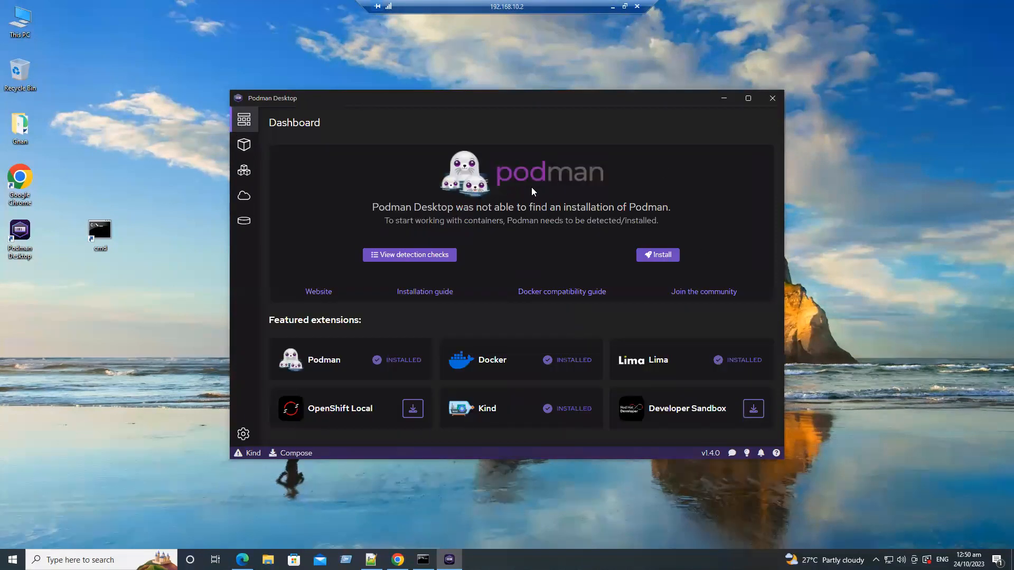
Start the Podman installation, open the linked Microsoft page for the WSL2 check and review its Install WSL command section
{"action": "left_click", "coordinate": [660, 255]}
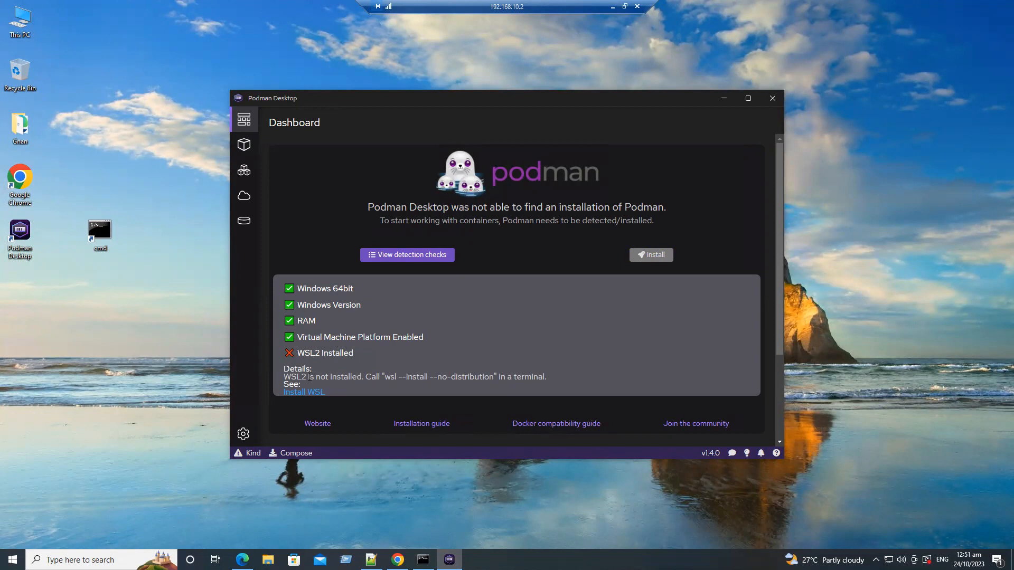
{"action": "left_click_drag", "start_coordinate": [309, 377], "coordinate": [344, 377]}
{"action": "left_click", "coordinate": [305, 393]}
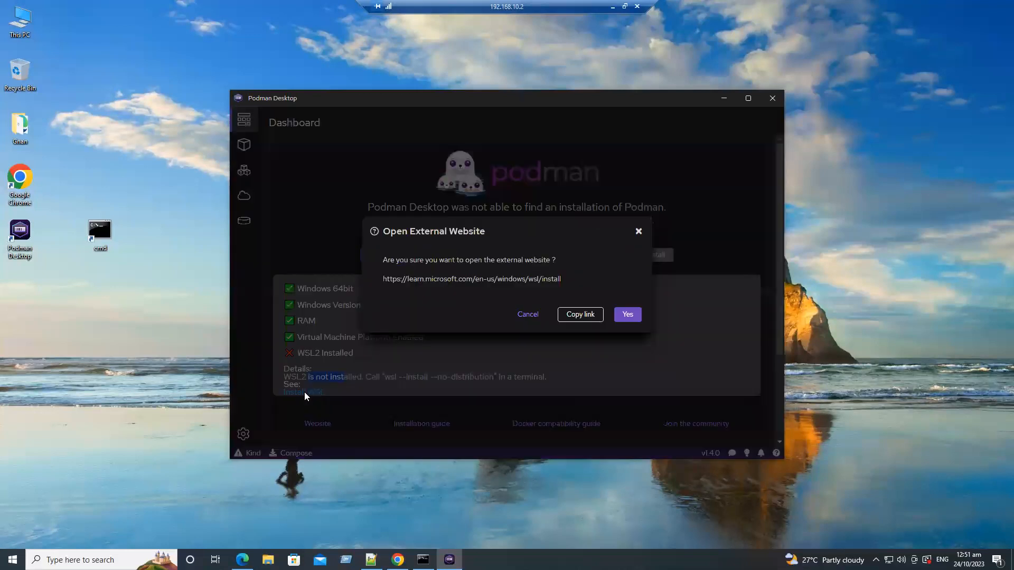
{"action": "left_click", "coordinate": [627, 315]}
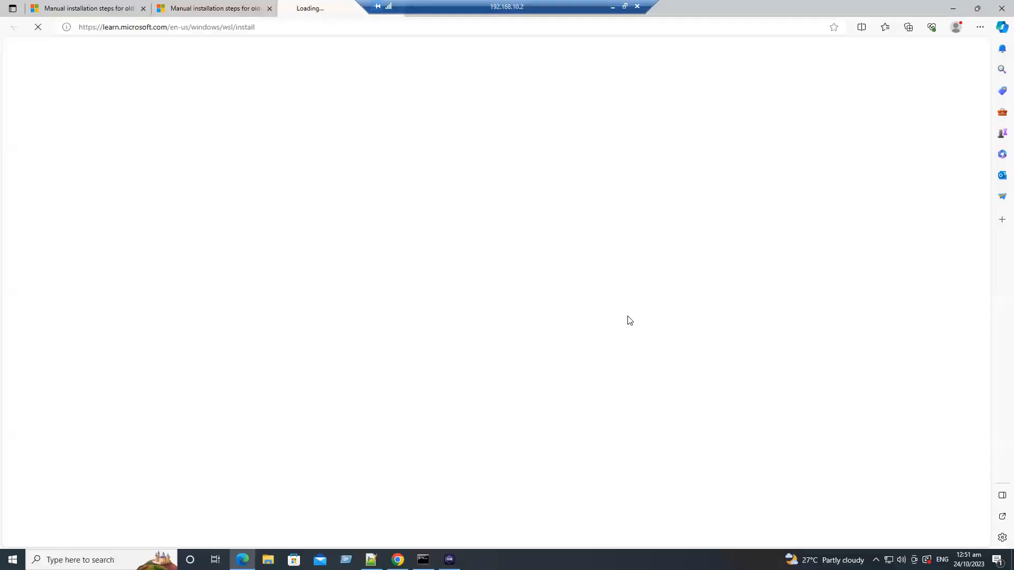
{"action": "scroll", "coordinate": [629, 320], "scroll_direction": "down", "scroll_amount": 2}
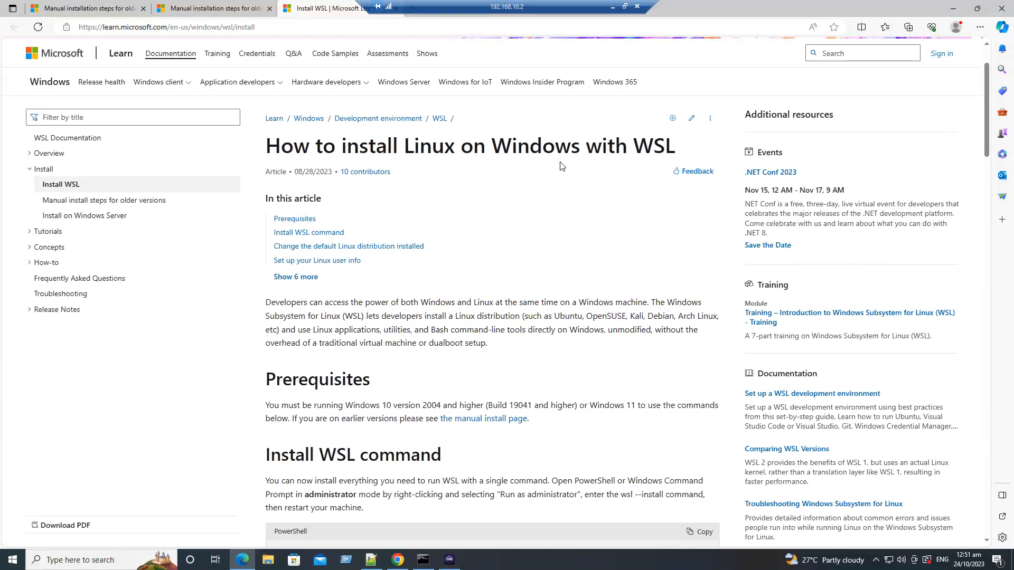
{"action": "scroll", "coordinate": [578, 281], "scroll_direction": "down", "scroll_amount": 4}
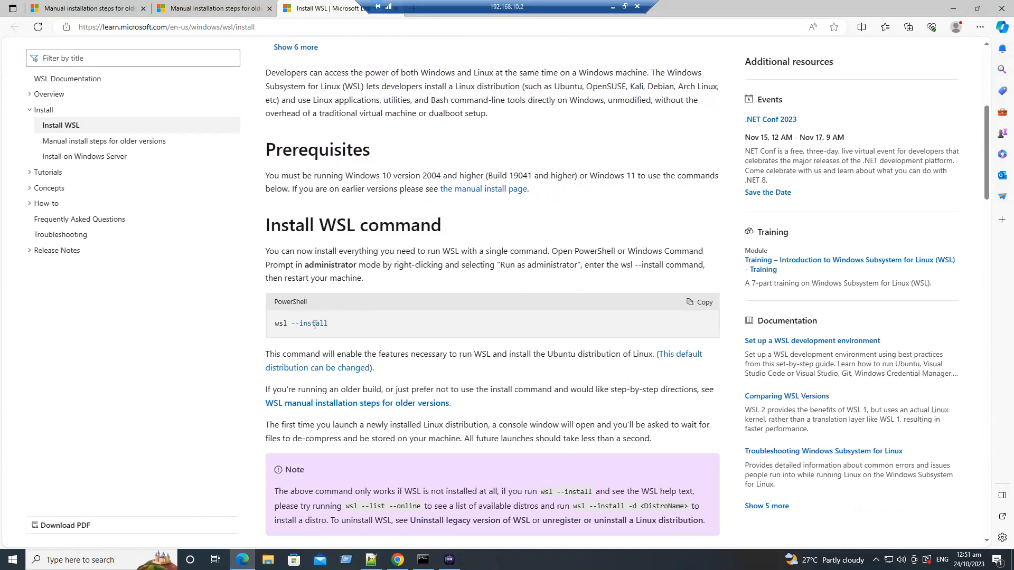
Copy "wsl --install --no-distribution" from Podman Desktop's WSL2 check, try running it in the administrator command prompt and review the output
{"action": "left_click", "coordinate": [449, 560]}
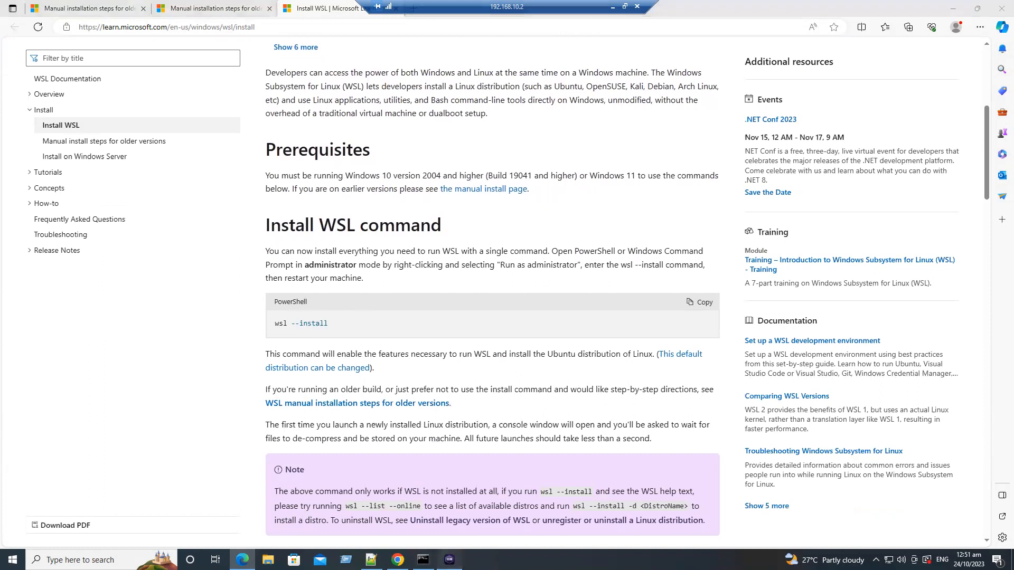
{"action": "left_click_drag", "start_coordinate": [385, 377], "coordinate": [494, 381]}
{"action": "key", "text": "ctrl+c"}
{"action": "right_click", "coordinate": [489, 379]}
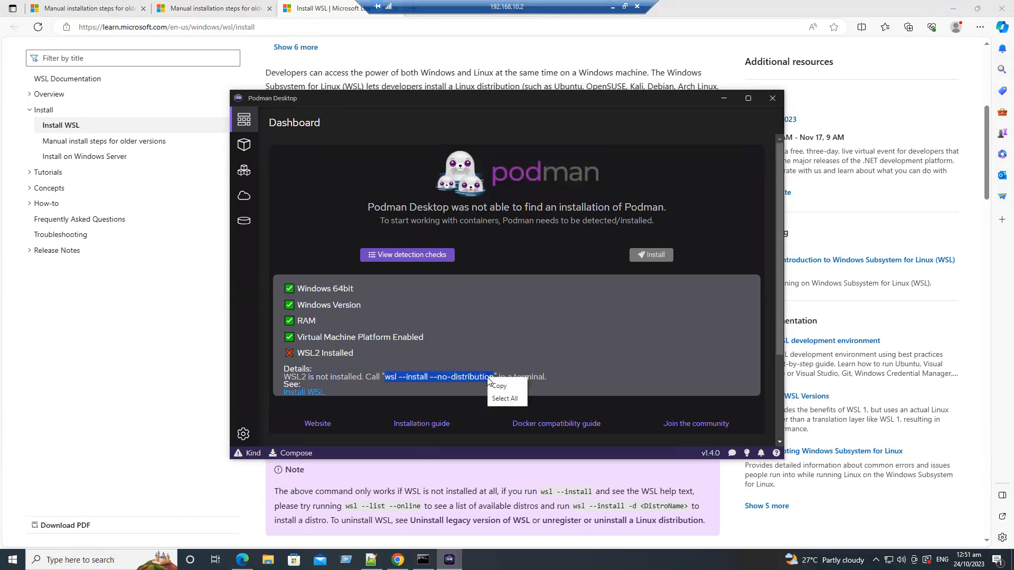
{"action": "left_click", "coordinate": [496, 384]}
{"action": "left_click", "coordinate": [423, 559]}
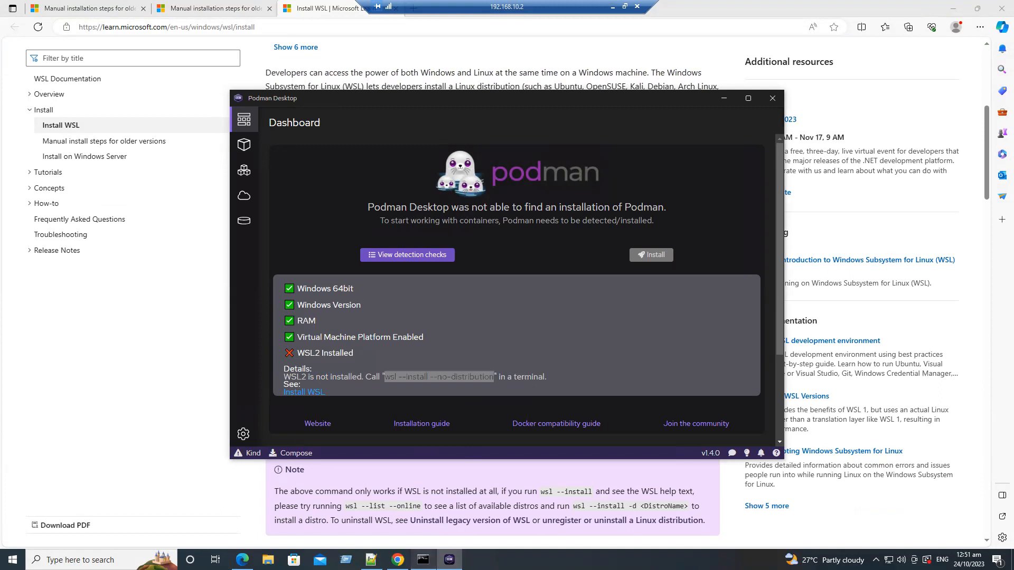
{"action": "right_click", "coordinate": [300, 311]}
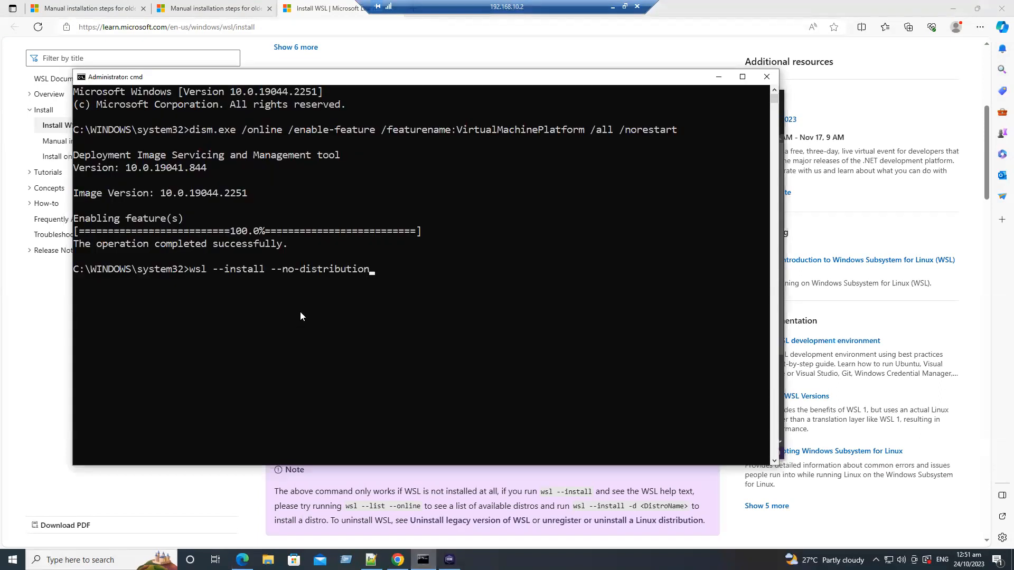
{"action": "key", "text": "Return"}
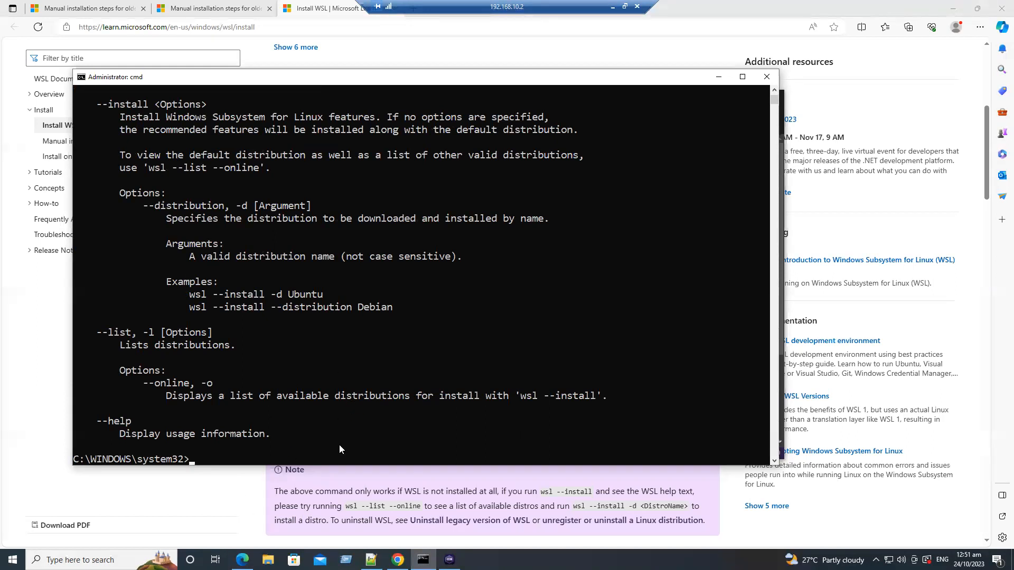
{"action": "scroll", "coordinate": [339, 445], "scroll_direction": "up", "scroll_amount": 4}
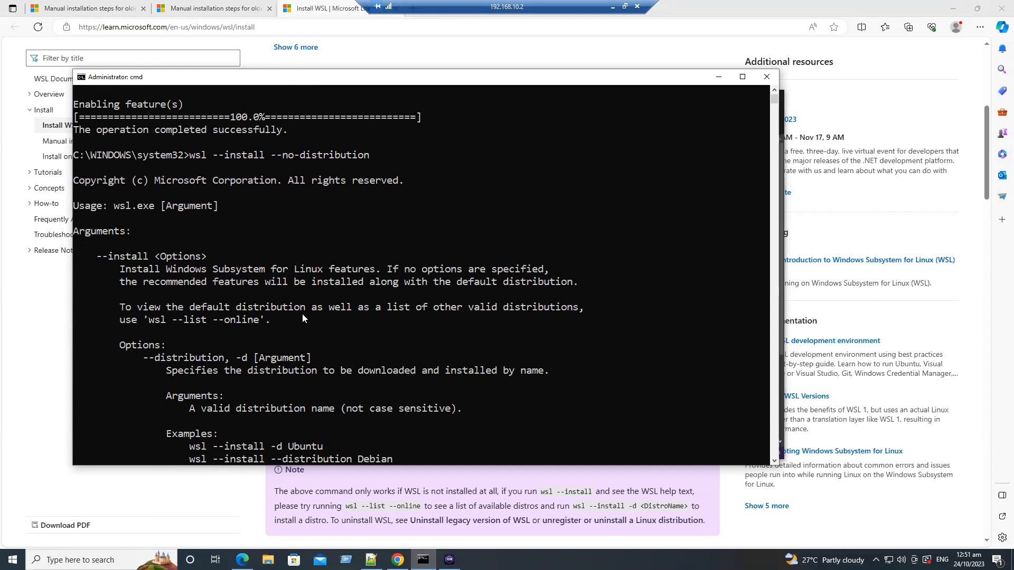
{"action": "scroll", "coordinate": [302, 313], "scroll_direction": "down", "scroll_amount": 8}
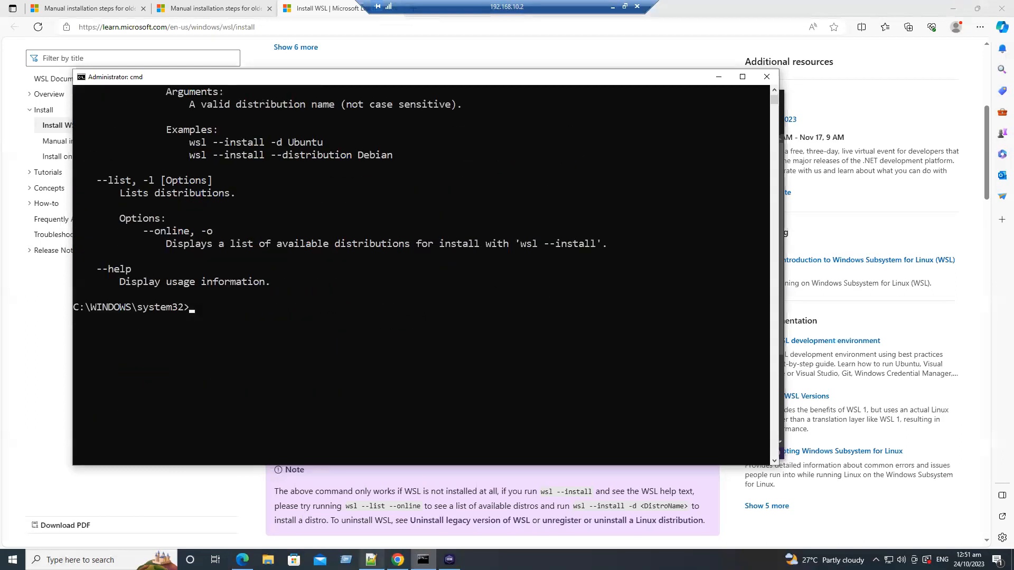
Copy the "wsl --install --no-distribution" line from the Notepad++ notes and minimize the notes
{"action": "key", "text": "alt+Tab"}
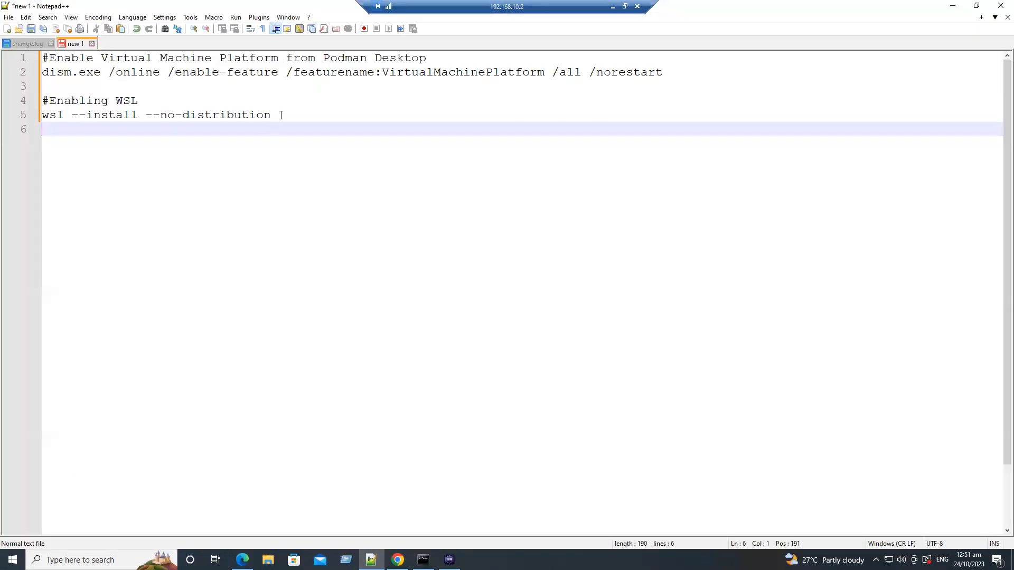
{"action": "left_click", "coordinate": [288, 112]}
{"action": "left_click", "coordinate": [43, 115], "text": "shift"}
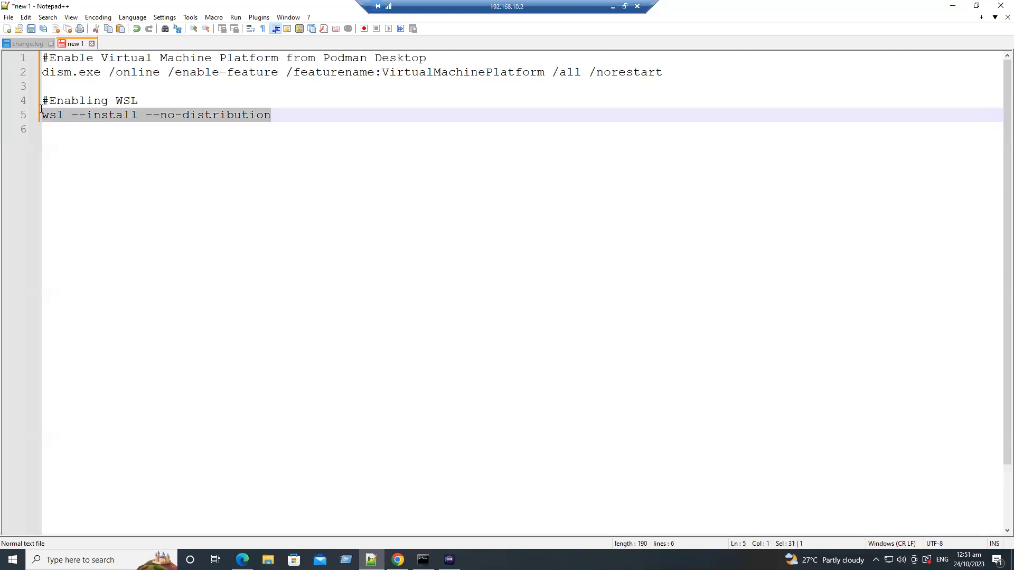
{"action": "right_click", "coordinate": [57, 114]}
{"action": "left_click", "coordinate": [74, 133]}
{"action": "left_click", "coordinate": [953, 6]}
Search Windows for "power" and open Windows PowerShell as administrator, allowing it to make changes to the device
{"action": "left_click", "coordinate": [95, 560]}
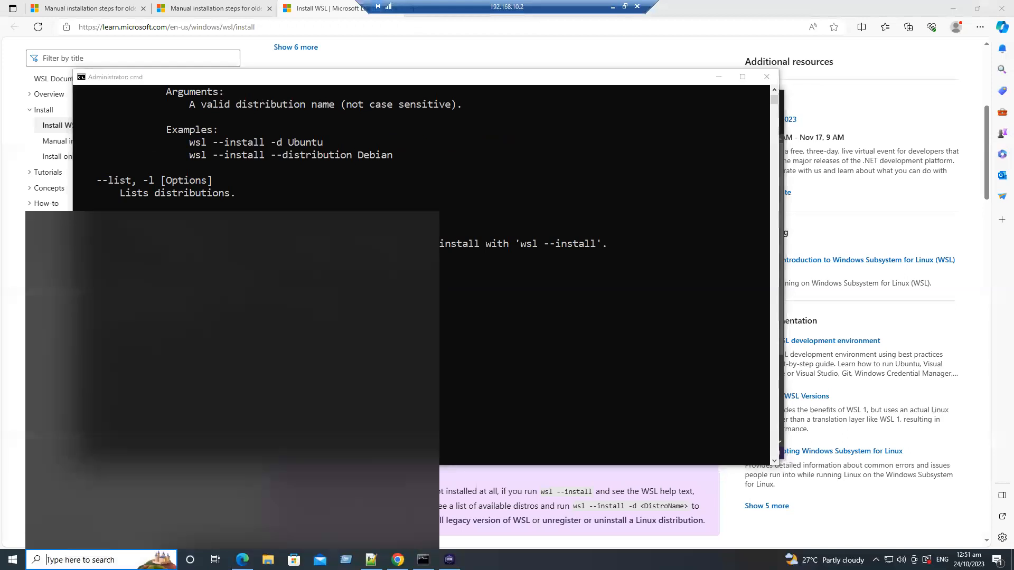
{"action": "type", "text": "pwoer"}
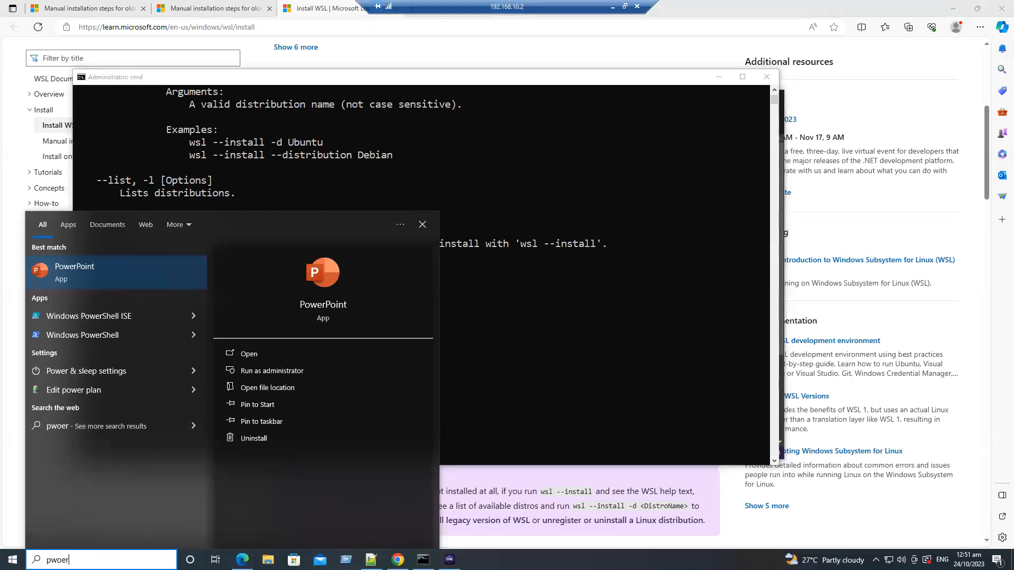
{"action": "key", "text": "BackSpace"}
{"action": "key", "text": "BackSpace"}
{"action": "type", "text": "ower"}
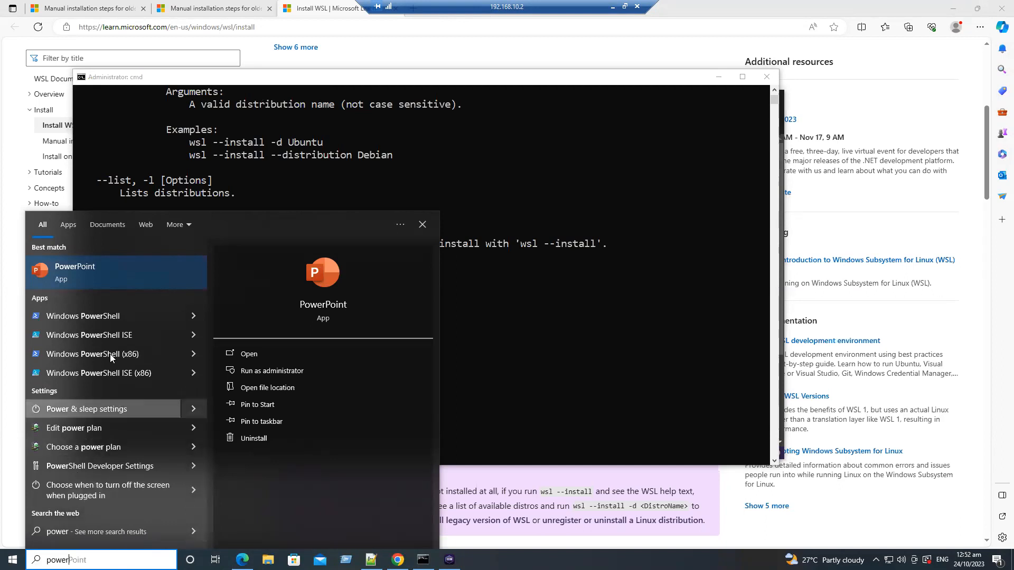
{"action": "right_click", "coordinate": [103, 318]}
{"action": "left_click", "coordinate": [122, 330]}
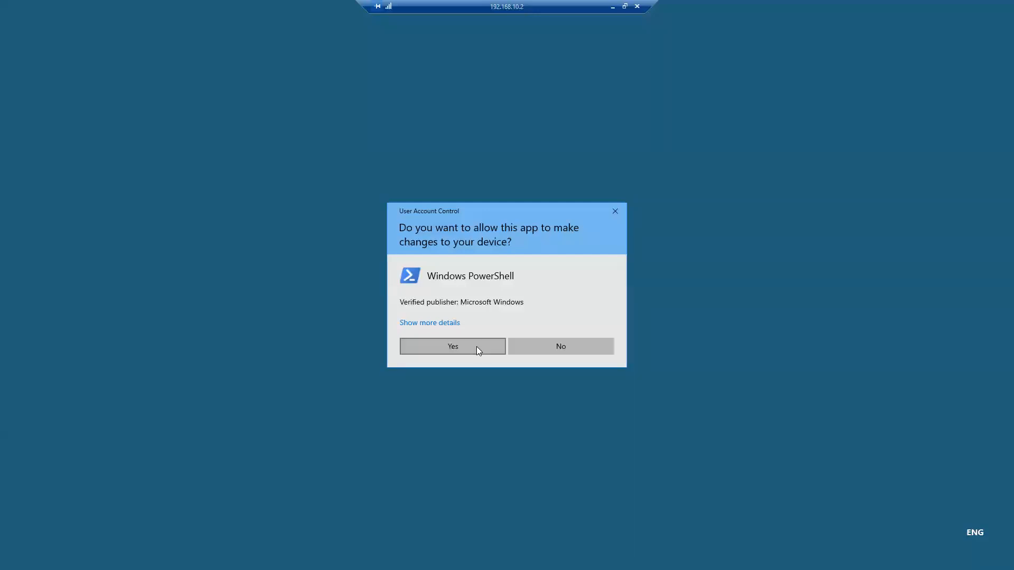
{"action": "left_click", "coordinate": [476, 347]}
Copy the "wsl --install" command from the Microsoft page and run it in the administrator PowerShell window
{"action": "right_click", "coordinate": [474, 308]}
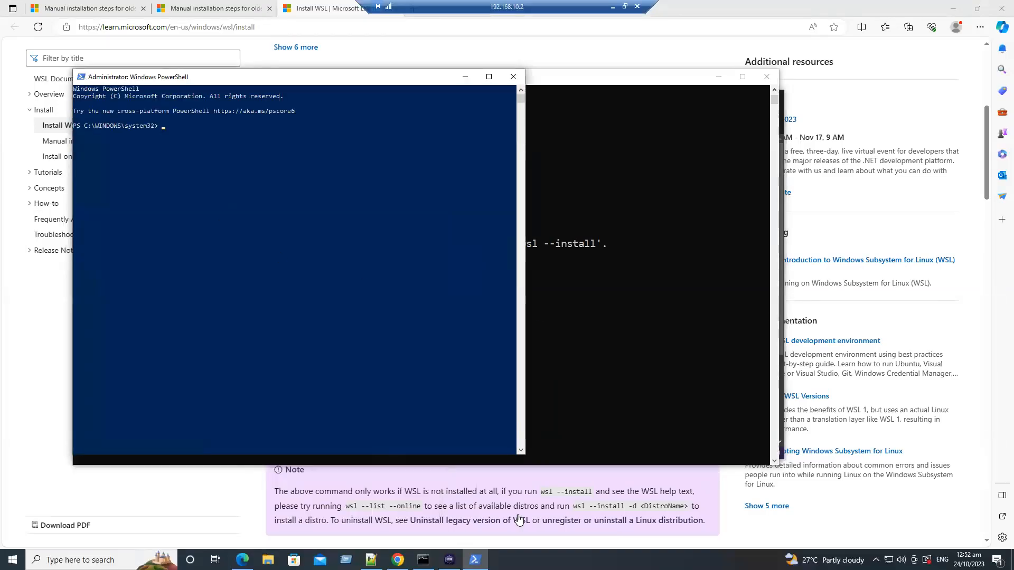
{"action": "left_click", "coordinate": [746, 521]}
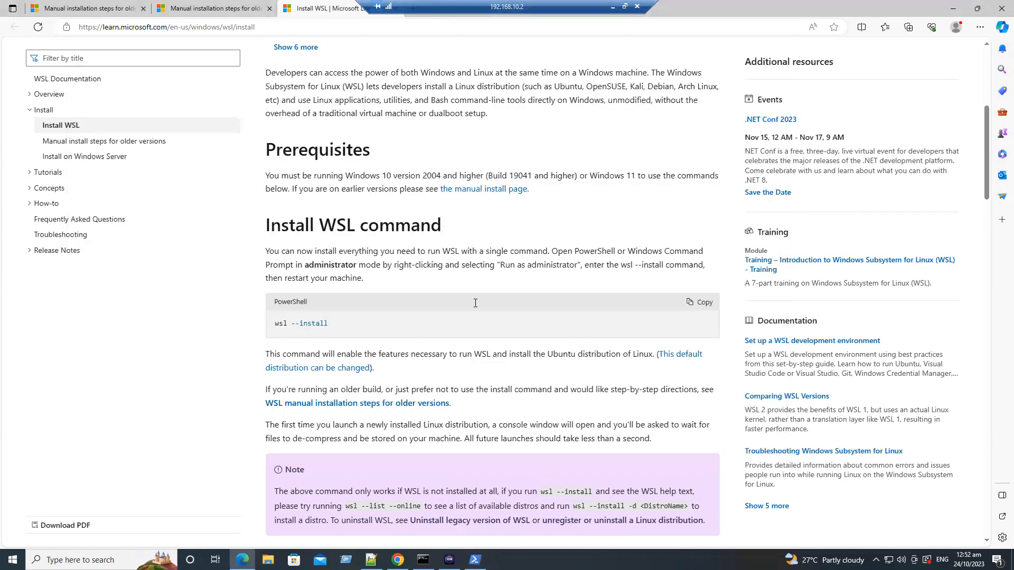
{"action": "left_click", "coordinate": [699, 302]}
{"action": "key", "text": "alt+Tab"}
{"action": "right_click", "coordinate": [317, 262]}
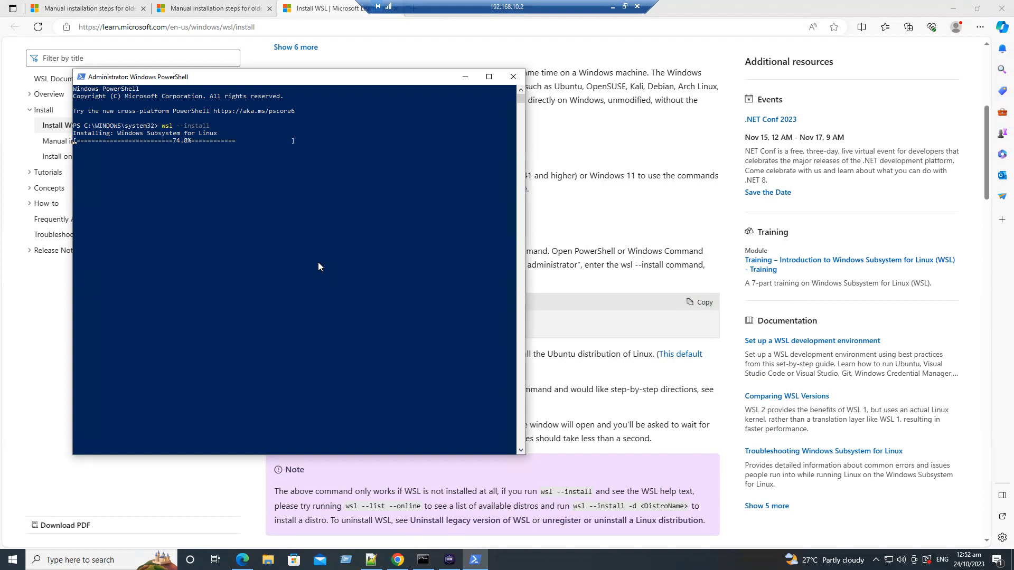
Reposition the PowerShell window and set its font size to 28
{"action": "left_click_drag", "start_coordinate": [338, 83], "coordinate": [608, 148]}
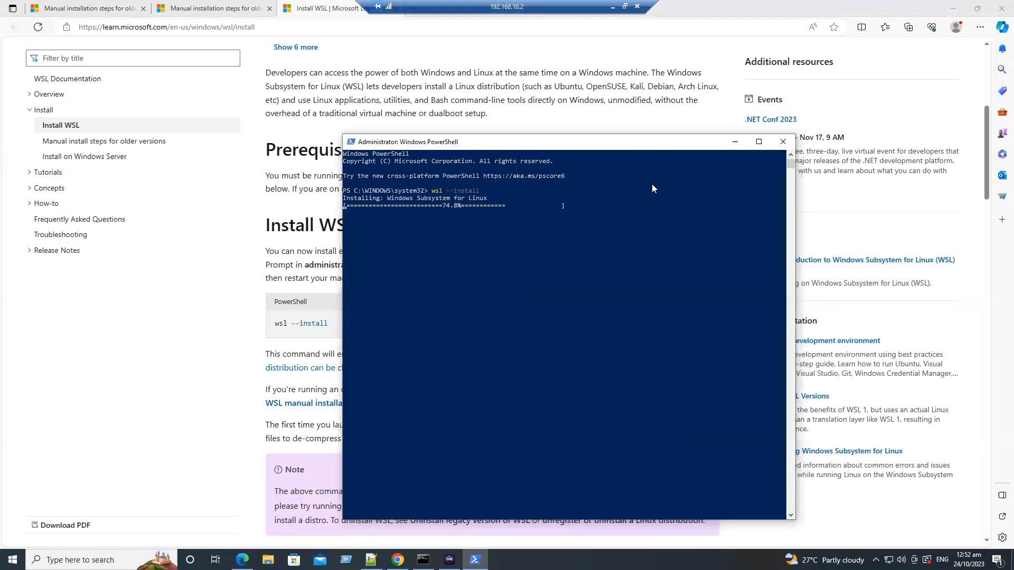
{"action": "right_click", "coordinate": [646, 146]}
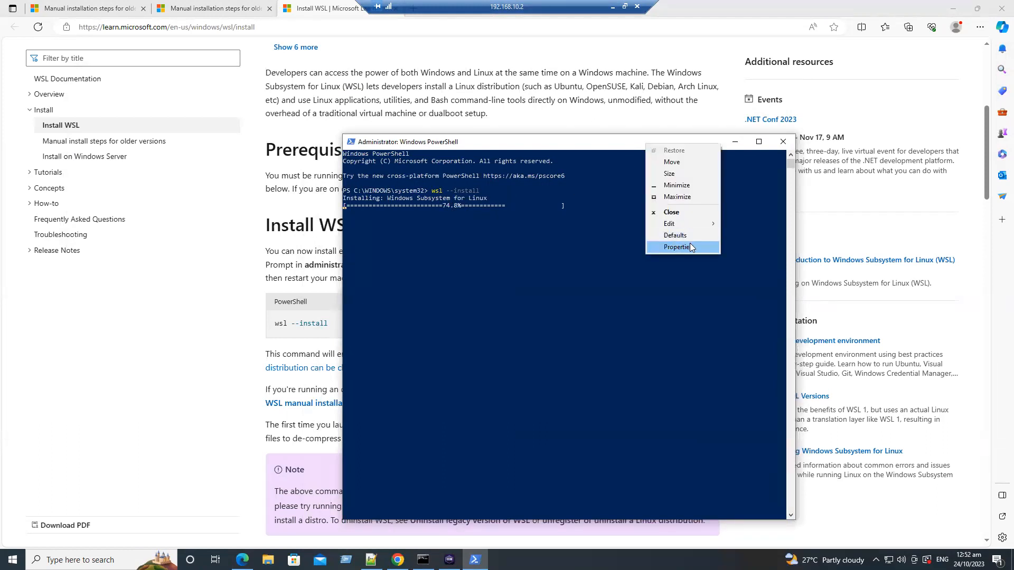
{"action": "left_click", "coordinate": [664, 247]}
{"action": "left_click", "coordinate": [394, 168]}
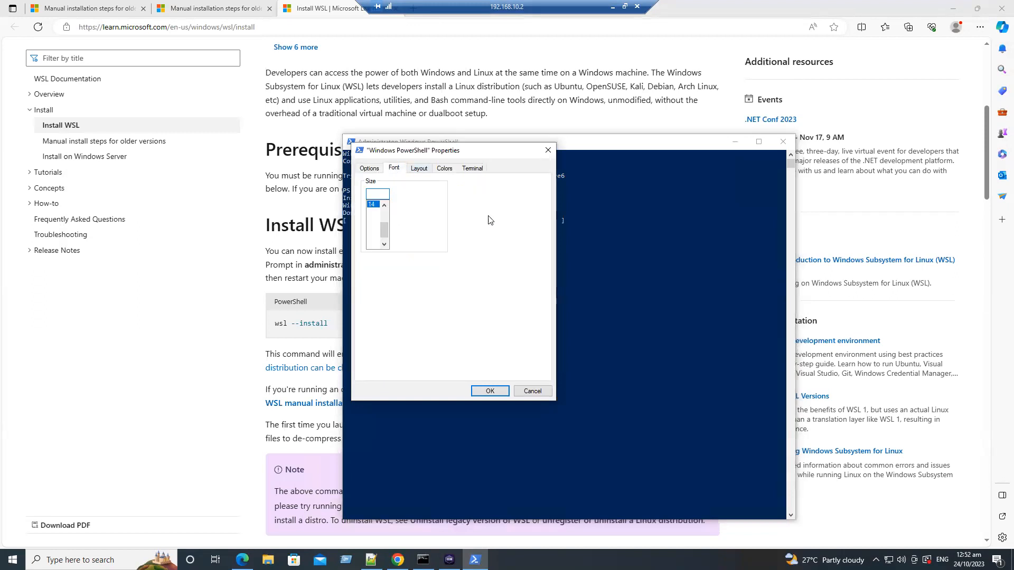
{"action": "left_click", "coordinate": [371, 238]}
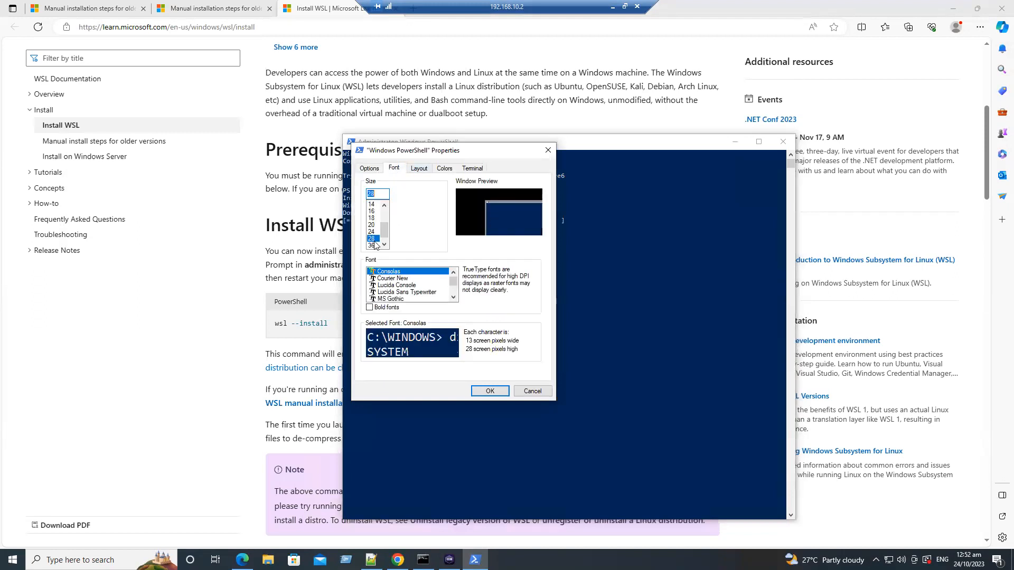
{"action": "left_click", "coordinate": [498, 392]}
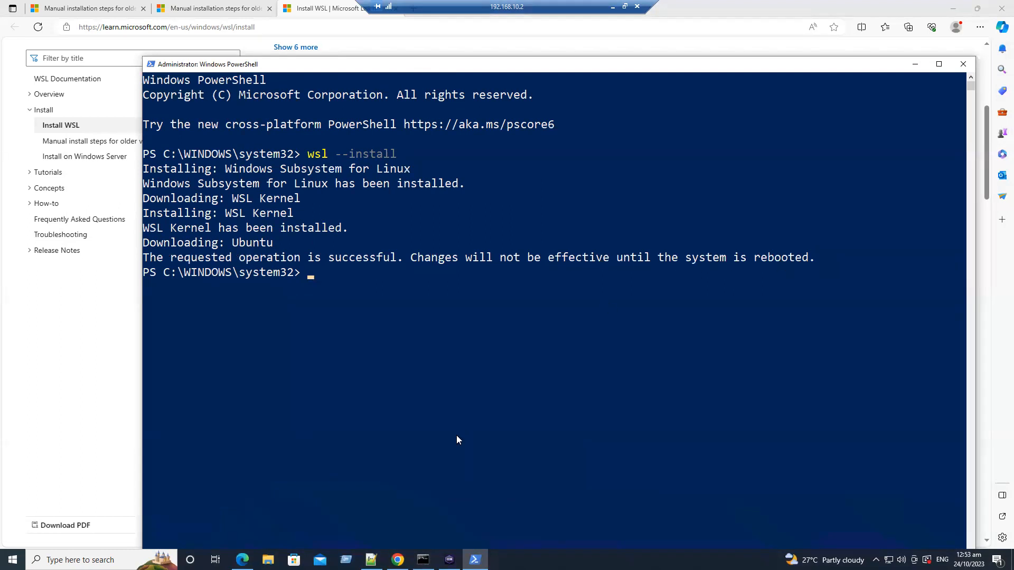
Minimize the PowerShell and browser windows and switch to Podman Desktop to view the WSL2 detection check
{"action": "left_click", "coordinate": [914, 64]}
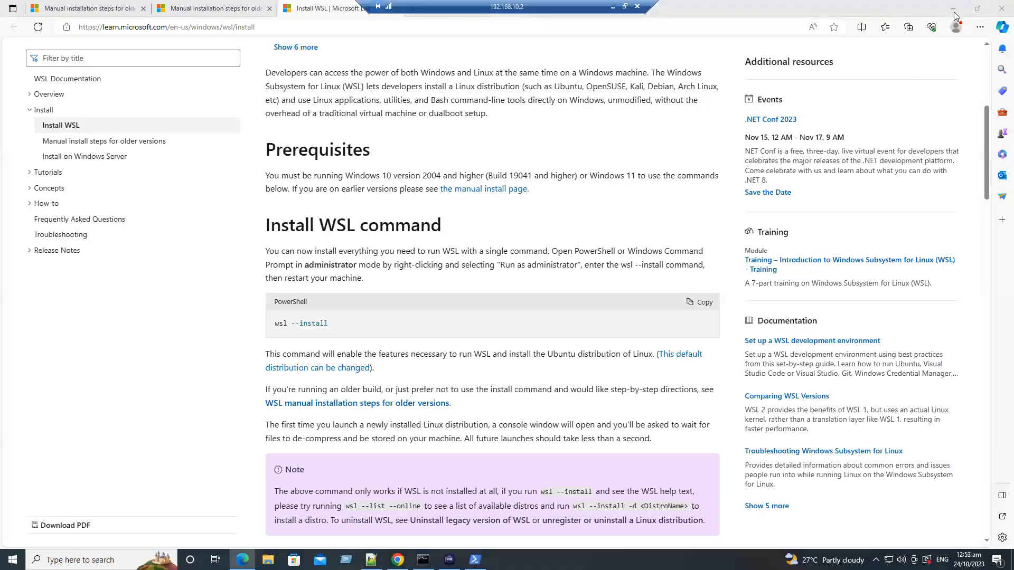
{"action": "left_click", "coordinate": [953, 9]}
{"action": "left_click", "coordinate": [449, 560]}
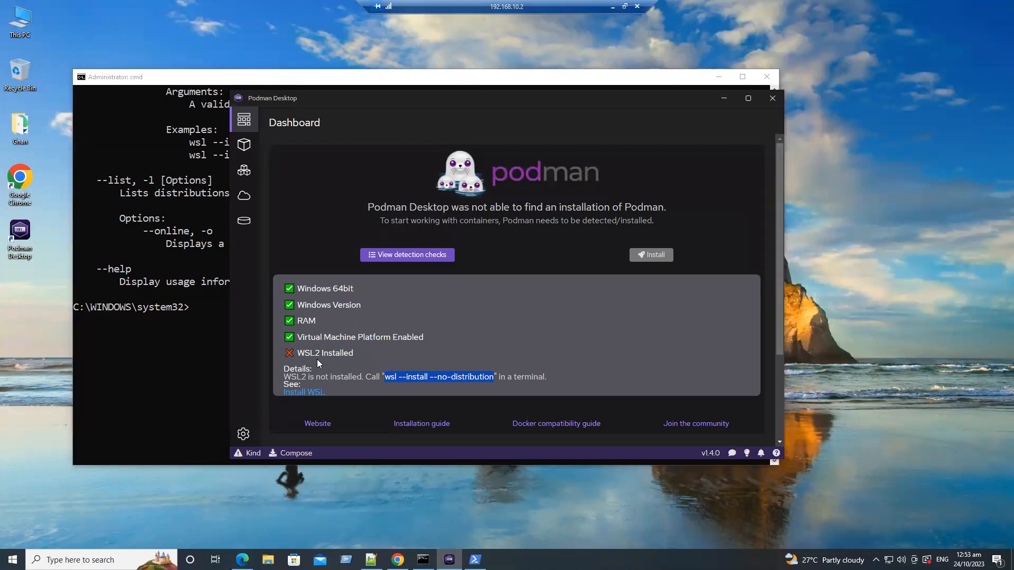
Restart Windows using the plain restart option to apply the WSL installation
{"action": "left_click", "coordinate": [13, 558]}
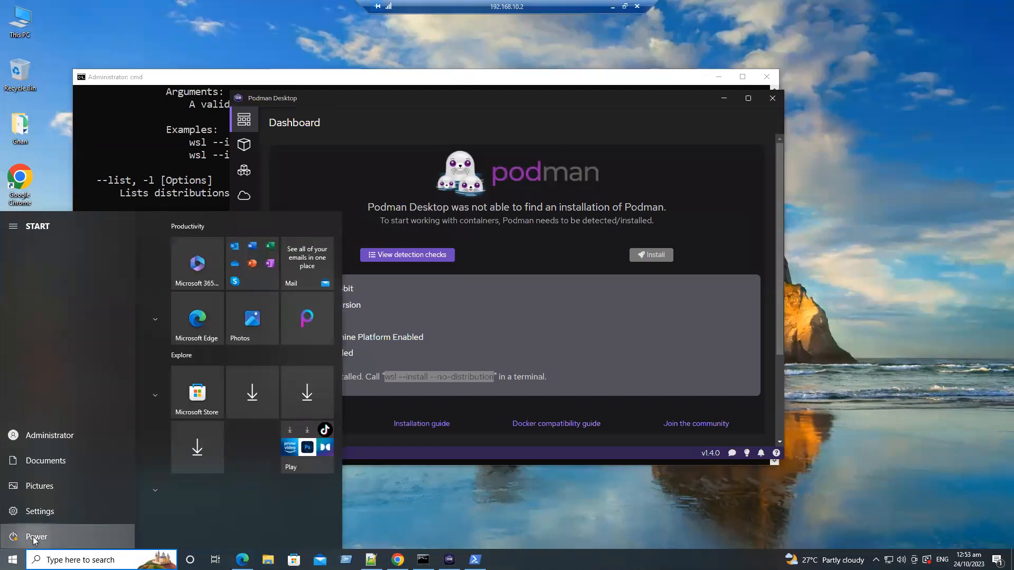
{"action": "left_click", "coordinate": [33, 538]}
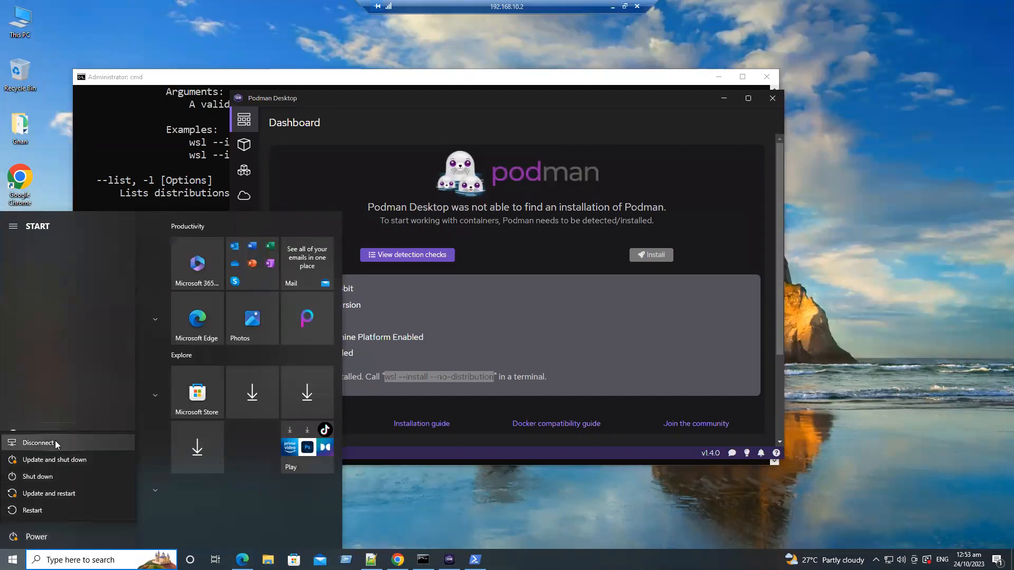
{"action": "left_click", "coordinate": [39, 512]}
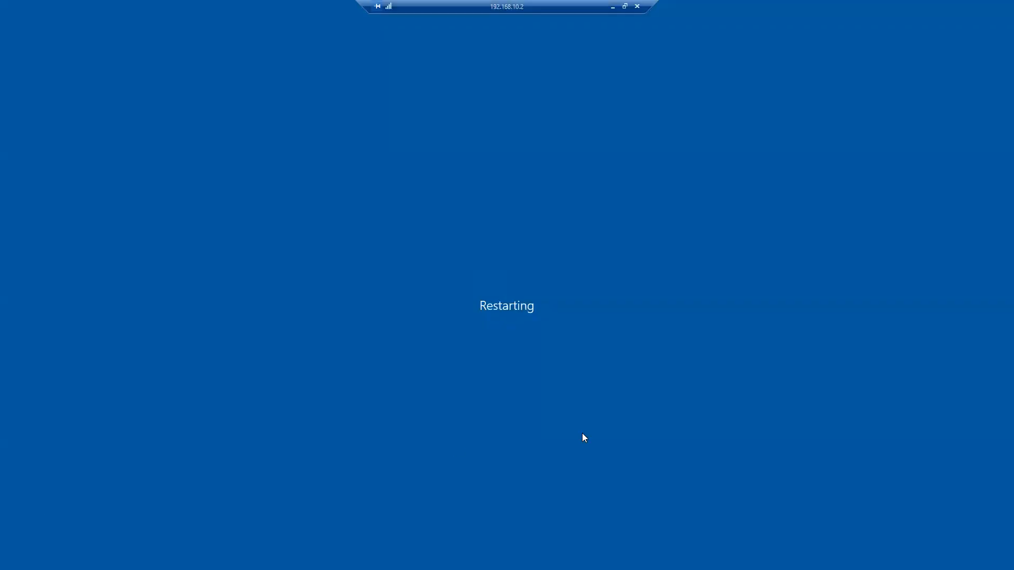